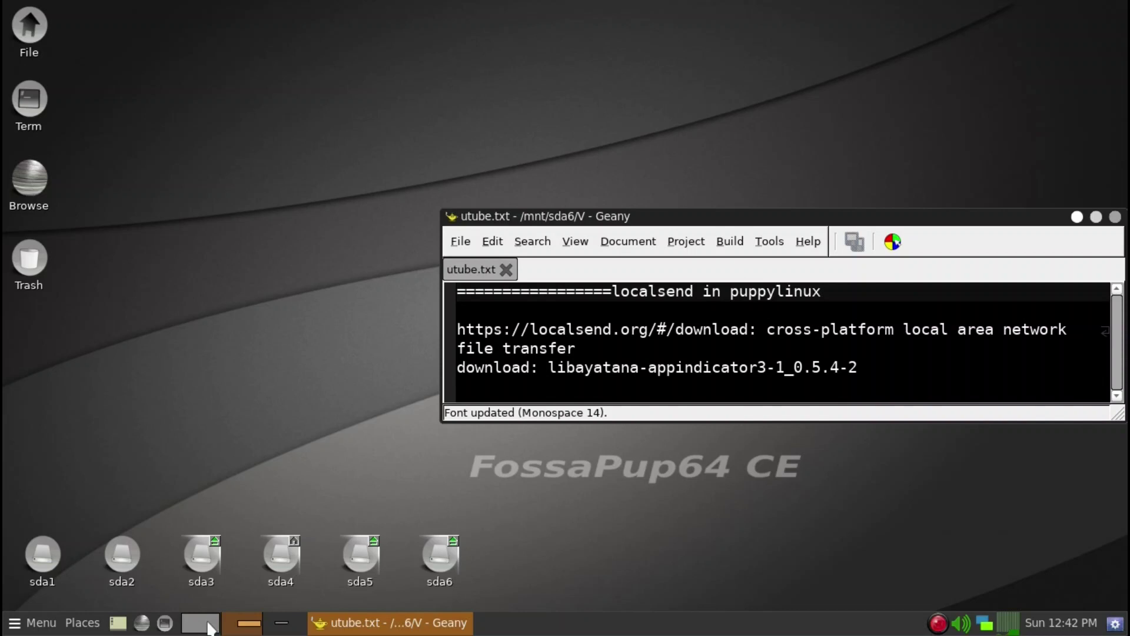
pyautogui.click(210, 628)
pyautogui.scroll(1, 248, 320)
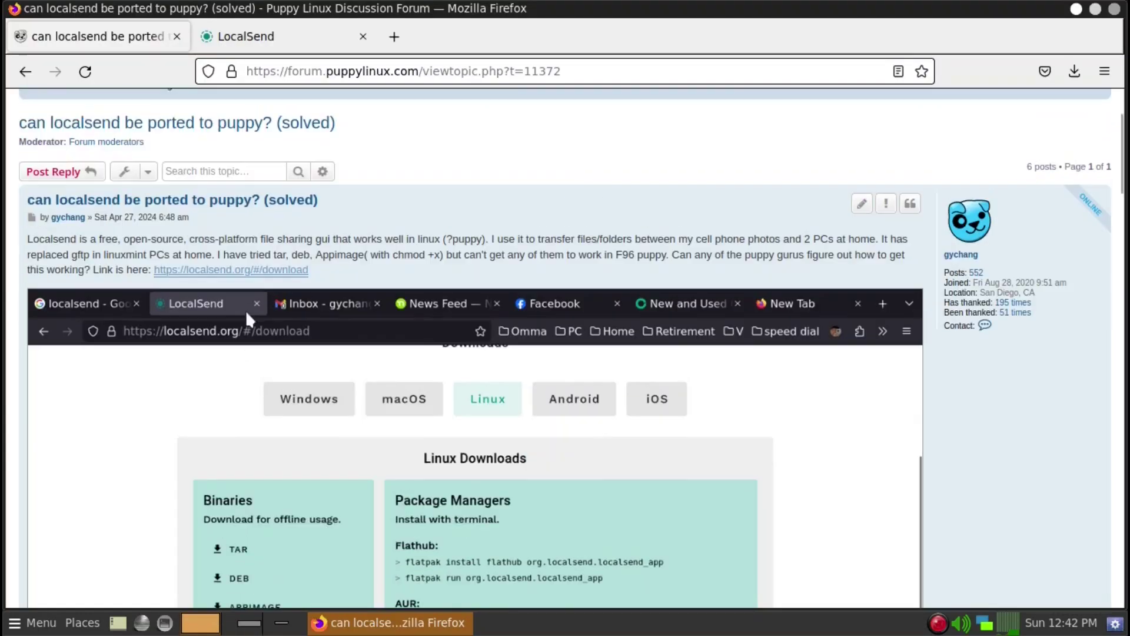
pyautogui.scroll(3, 248, 320)
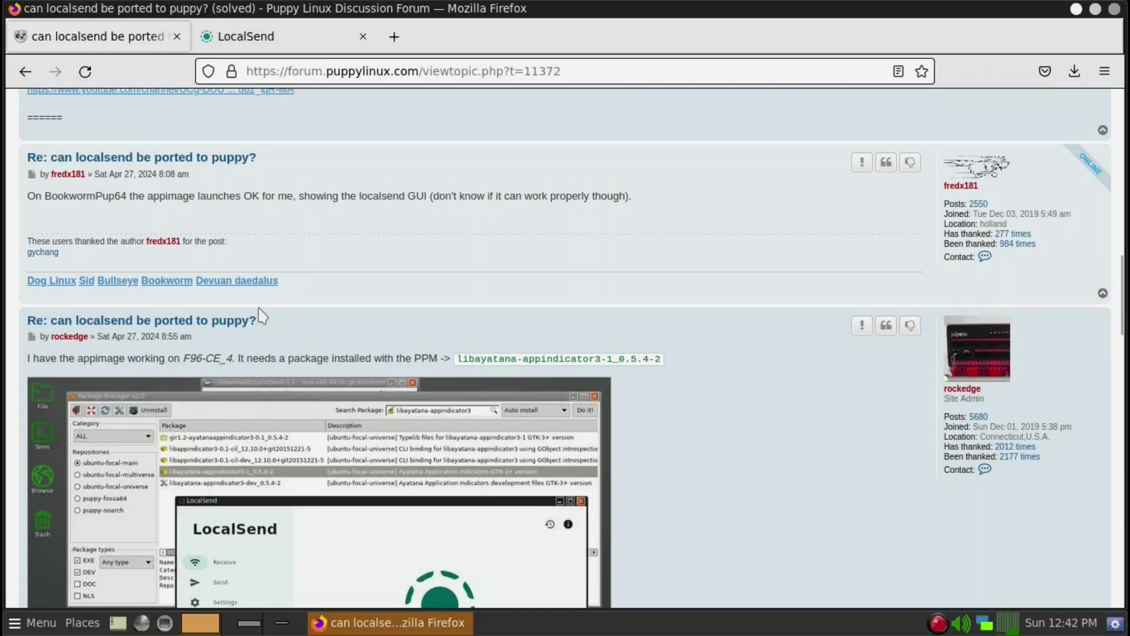
pyautogui.scroll(-3, 220, 258)
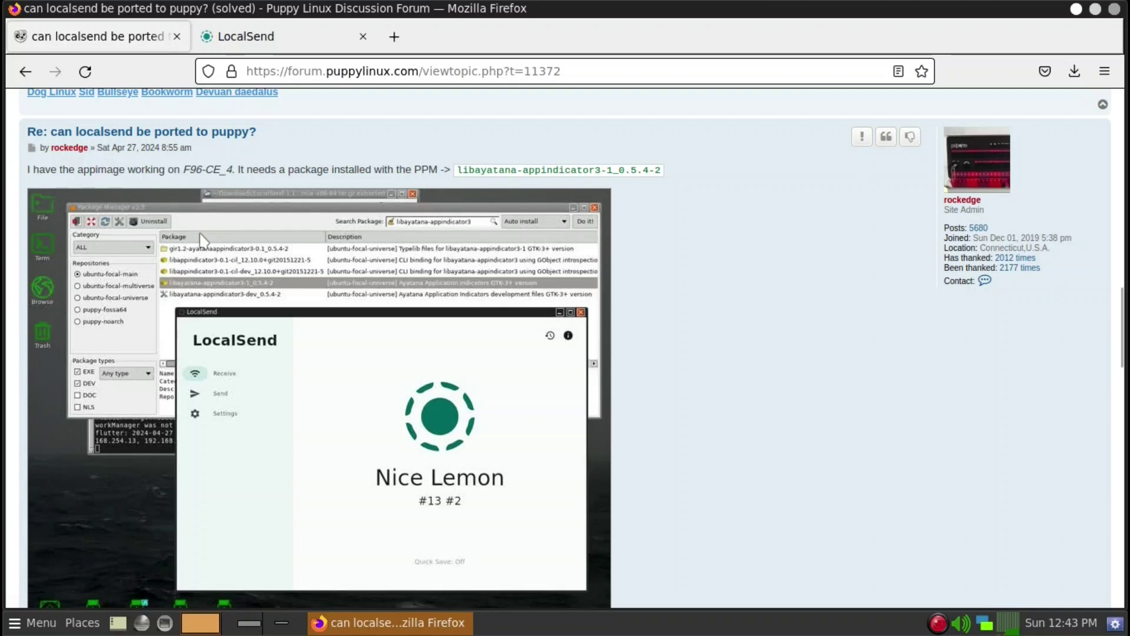
pyautogui.scroll(3, 202, 239)
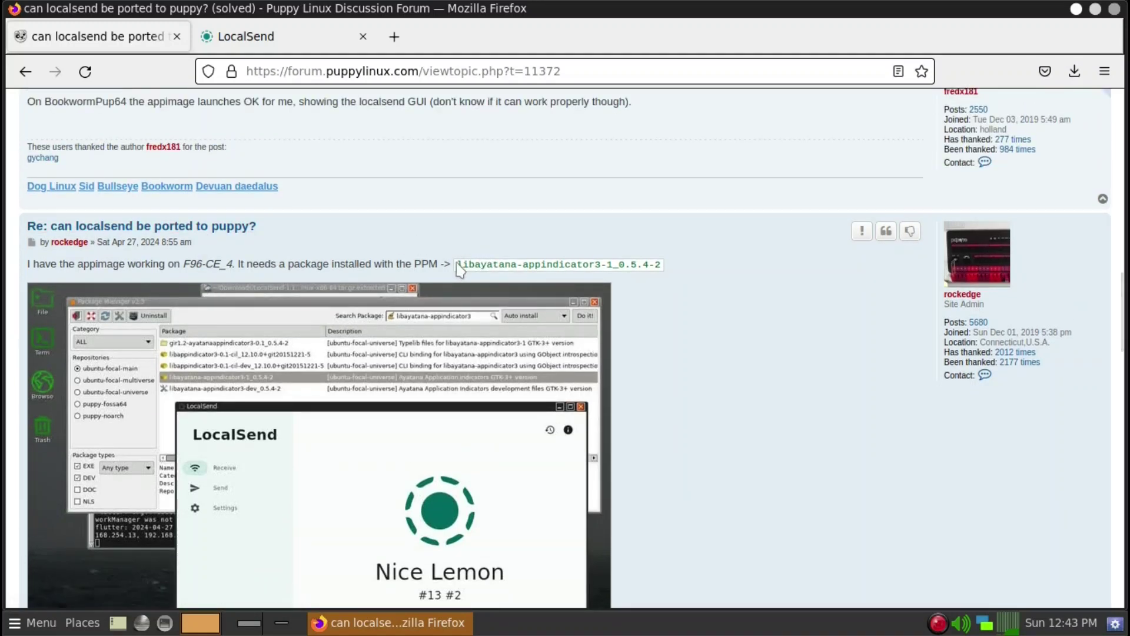
pyautogui.scroll(9, 294, 148)
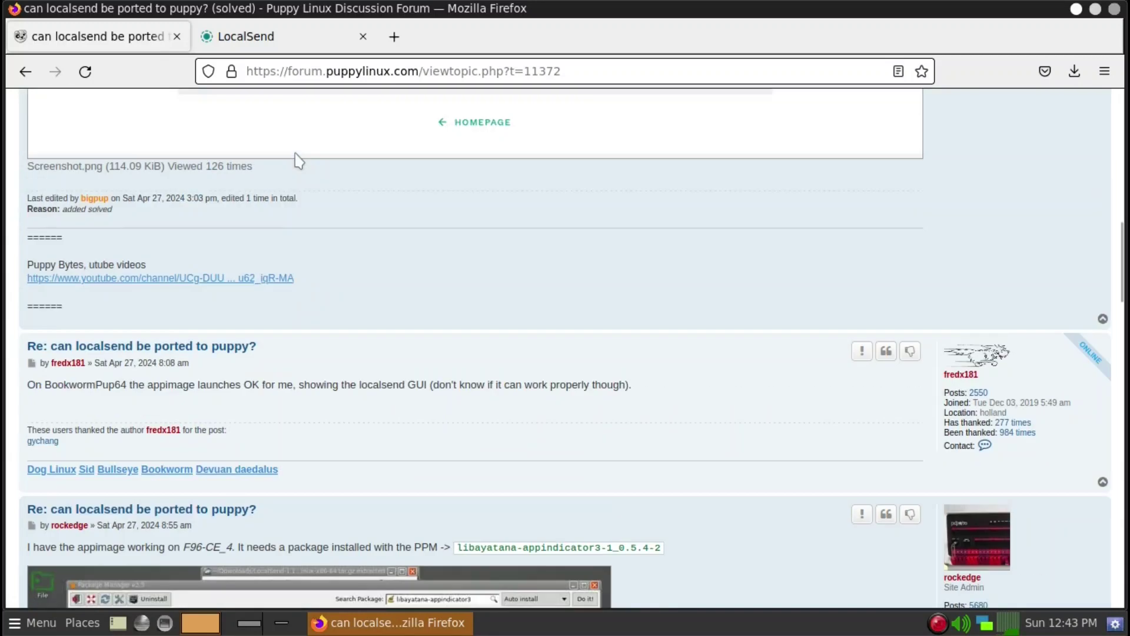
pyautogui.scroll(7, 294, 151)
pyautogui.scroll(5, 295, 151)
pyautogui.scroll(1, 295, 155)
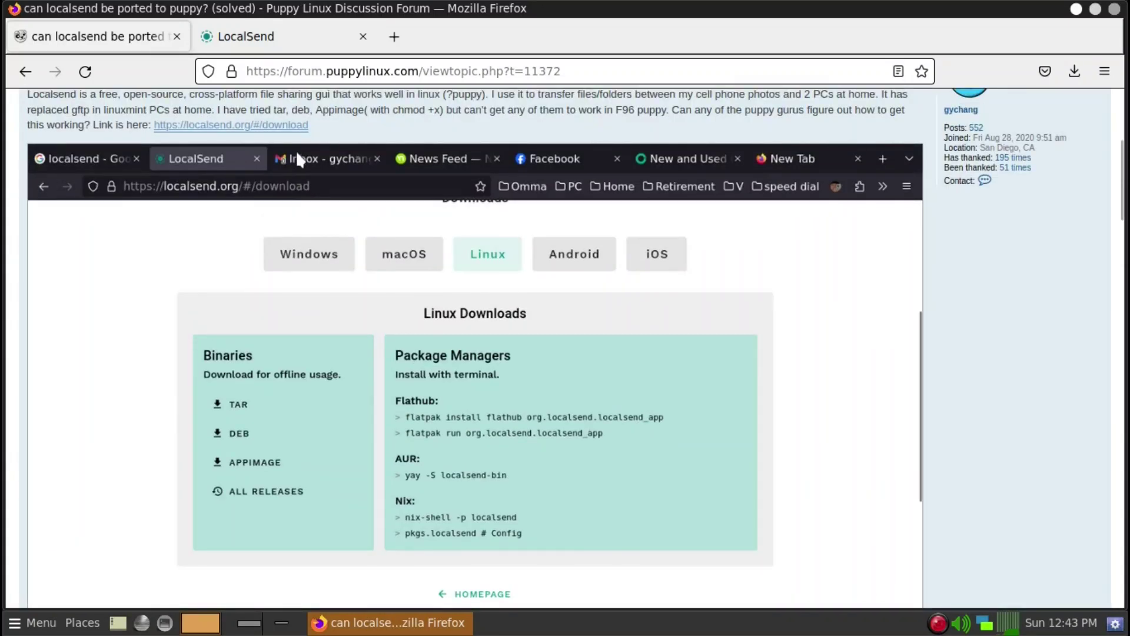
pyautogui.scroll(3, 296, 150)
pyautogui.click(303, 41)
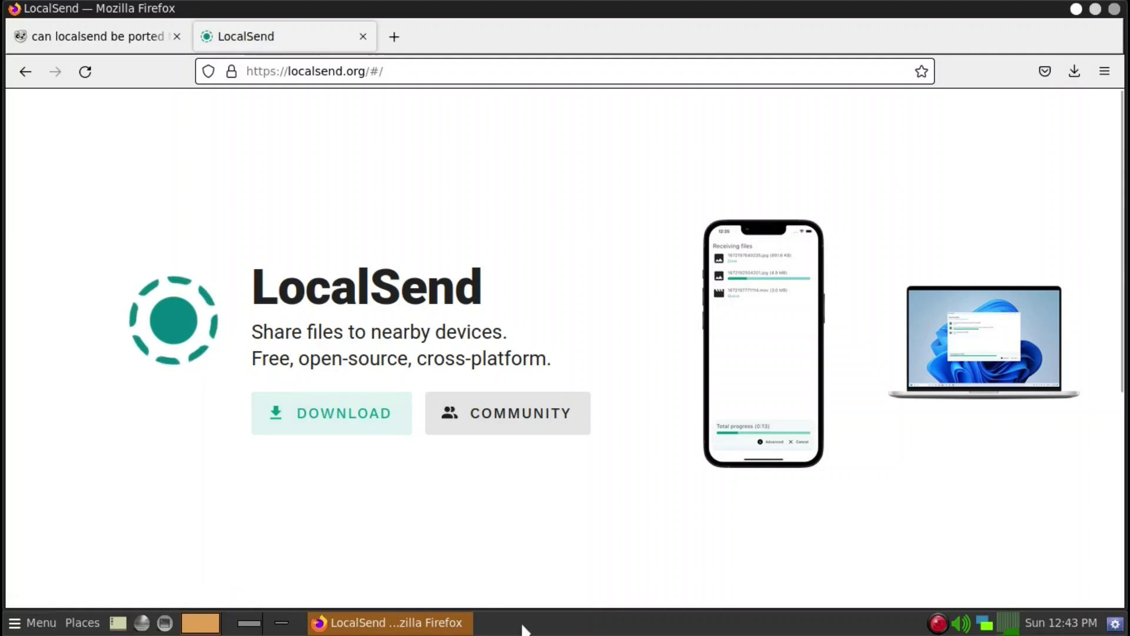
# Bring up the Downloads window with the LocalSend-1.14.0-linux-x86-64.tar.gz archive and move it left.
pyautogui.click(252, 624)
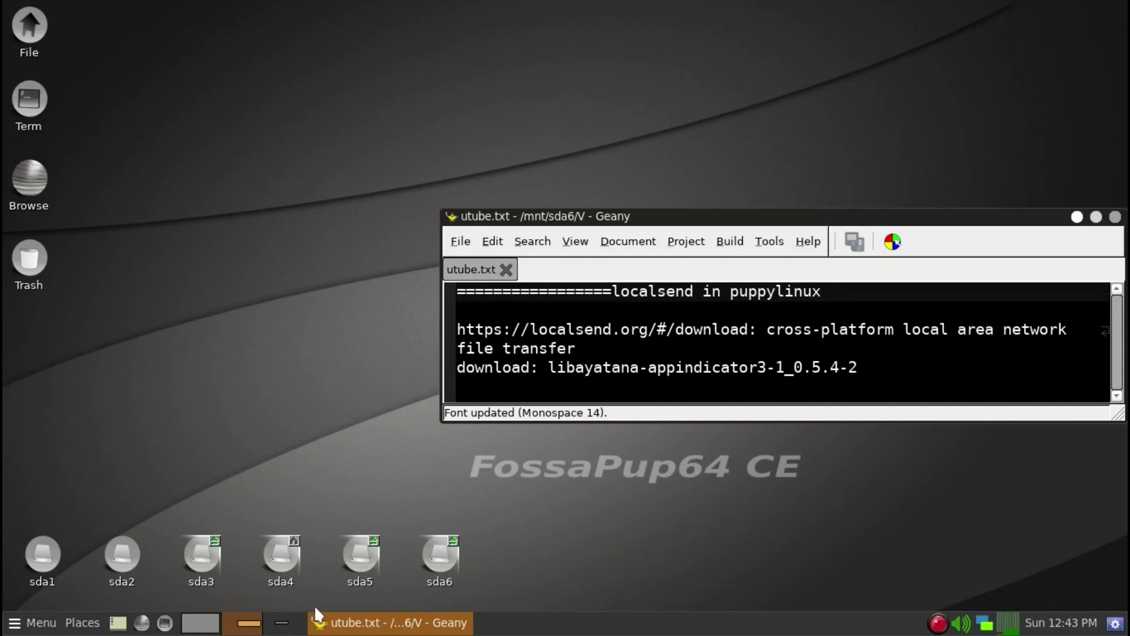
pyautogui.click(288, 628)
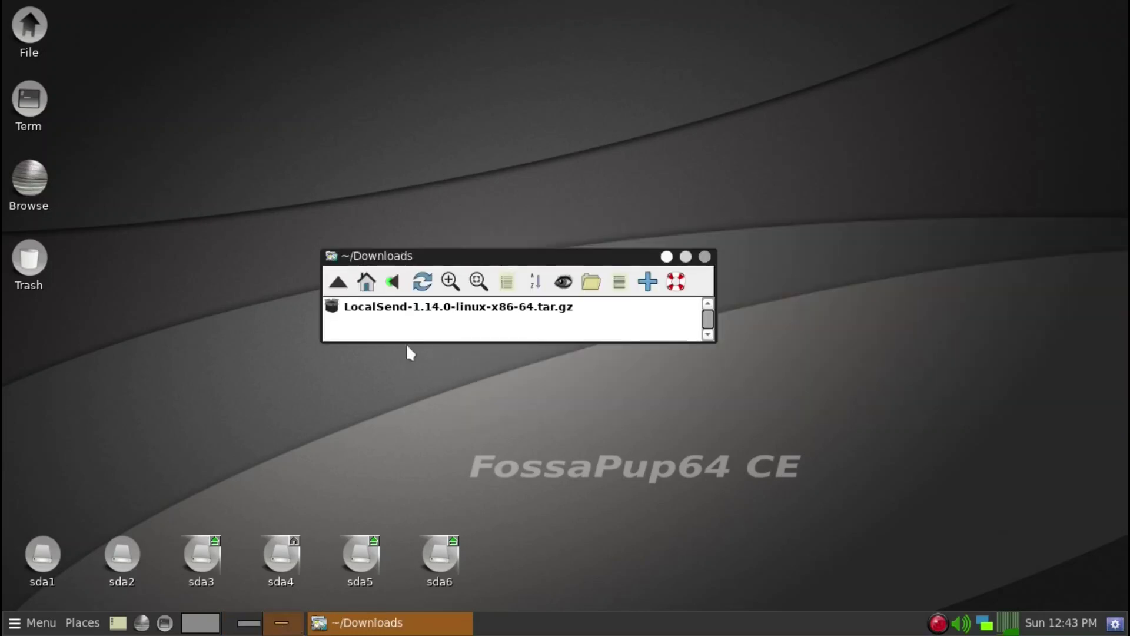
pyautogui.moveTo(426, 262); pyautogui.dragTo(357, 283)
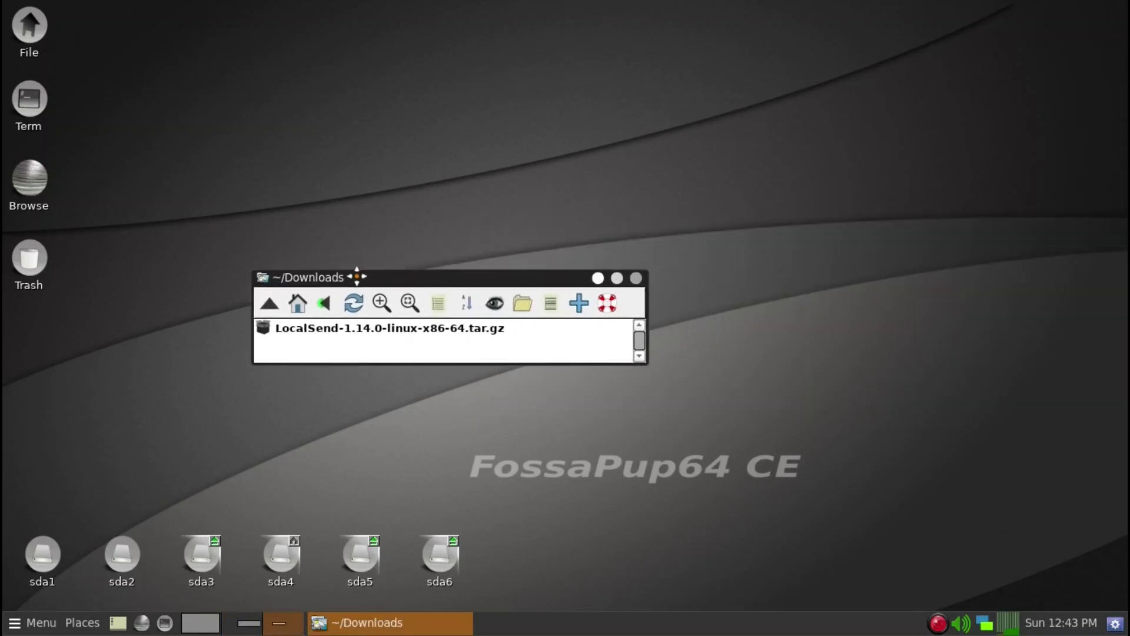
pyautogui.rightClick(369, 335)
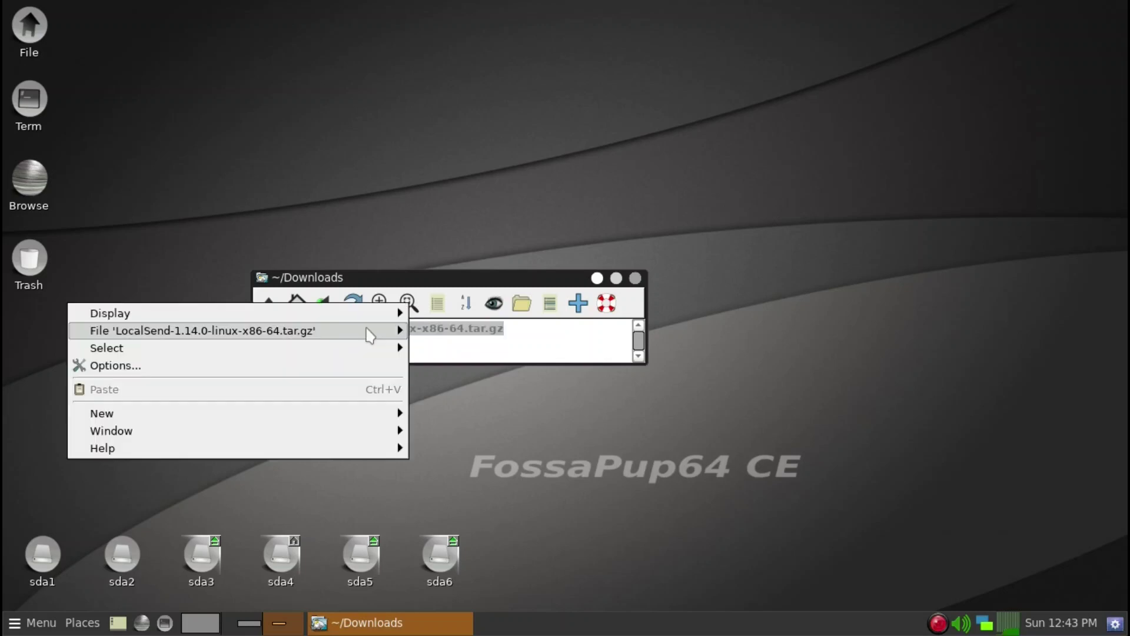
pyautogui.click(368, 269)
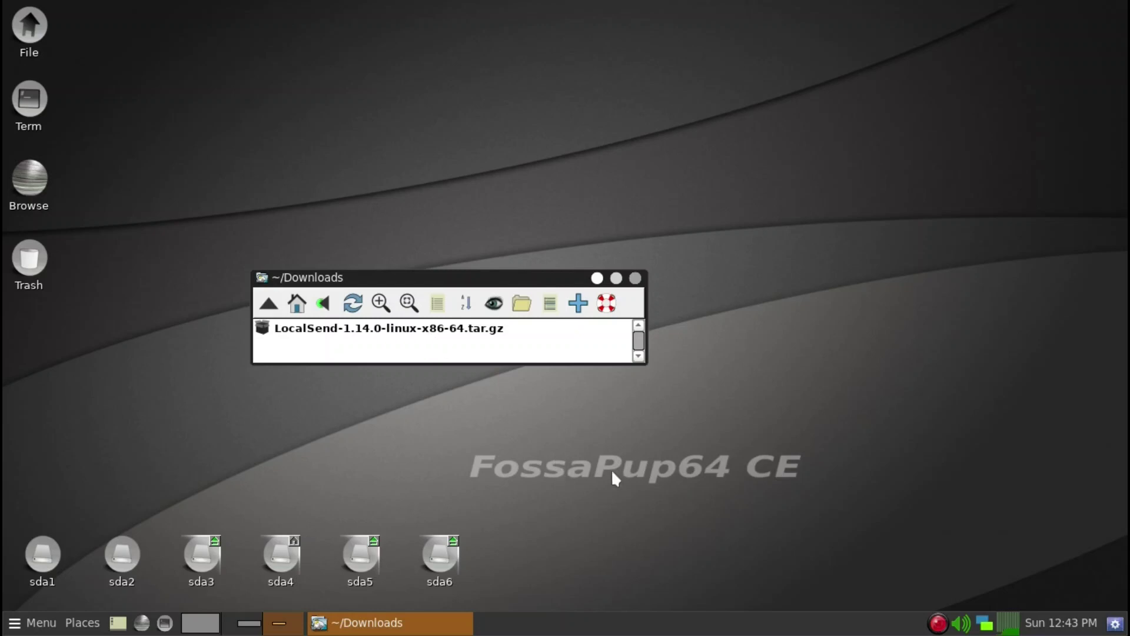
# Extract the LocalSend-1.14.0 archive with UExtract into /root/my-applications.
pyautogui.rightClick(407, 330)
pyautogui.moveTo(243, 330)
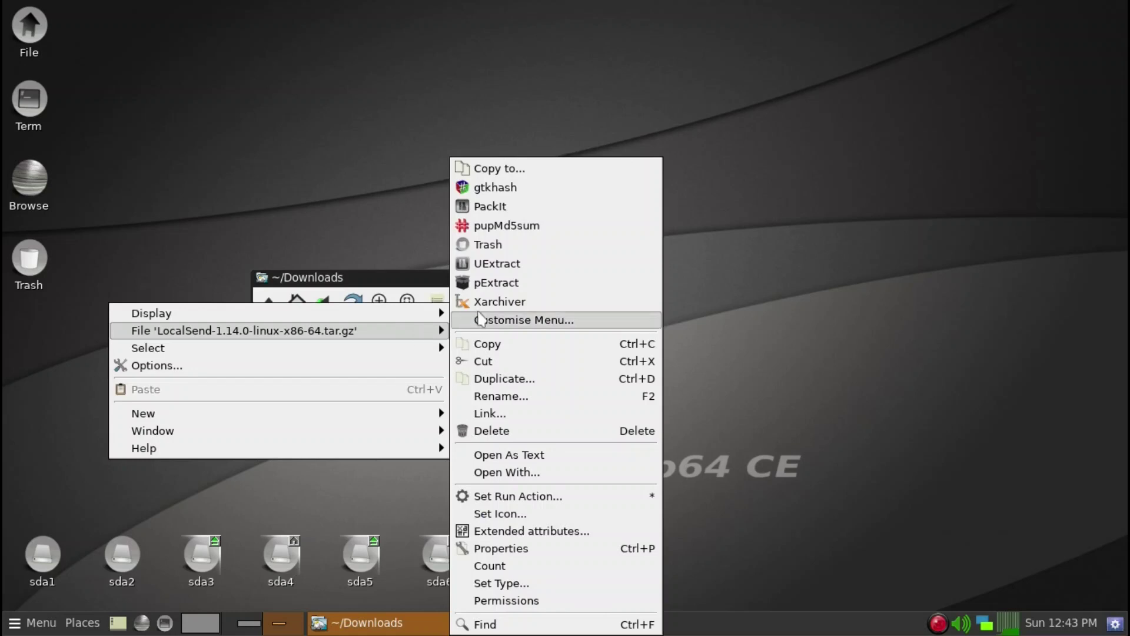
pyautogui.click(493, 270)
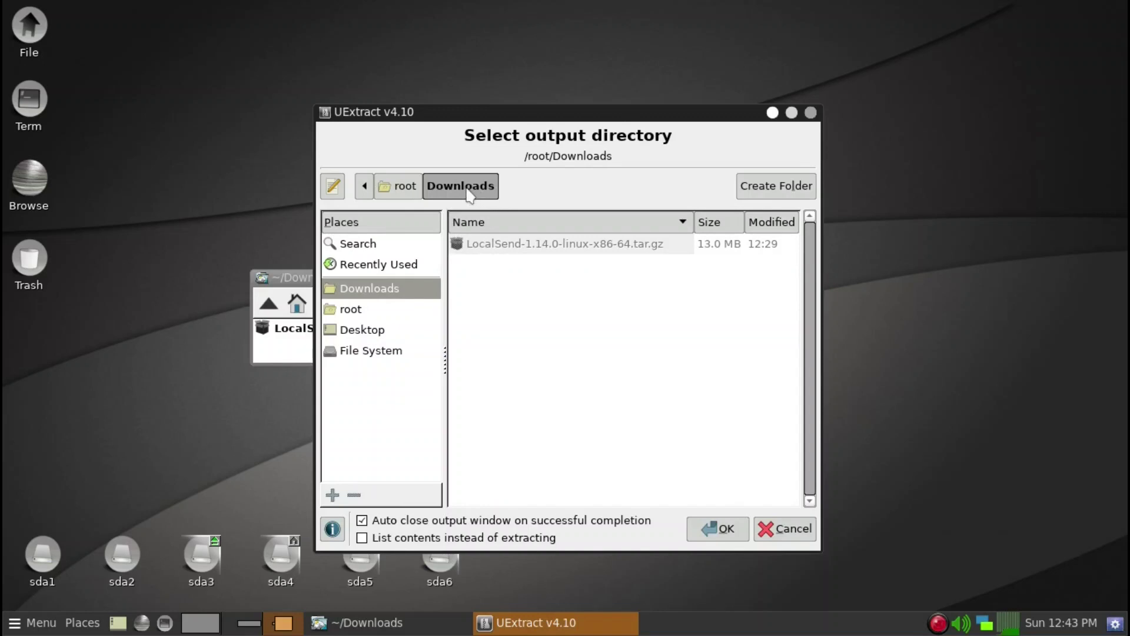
pyautogui.click(415, 186)
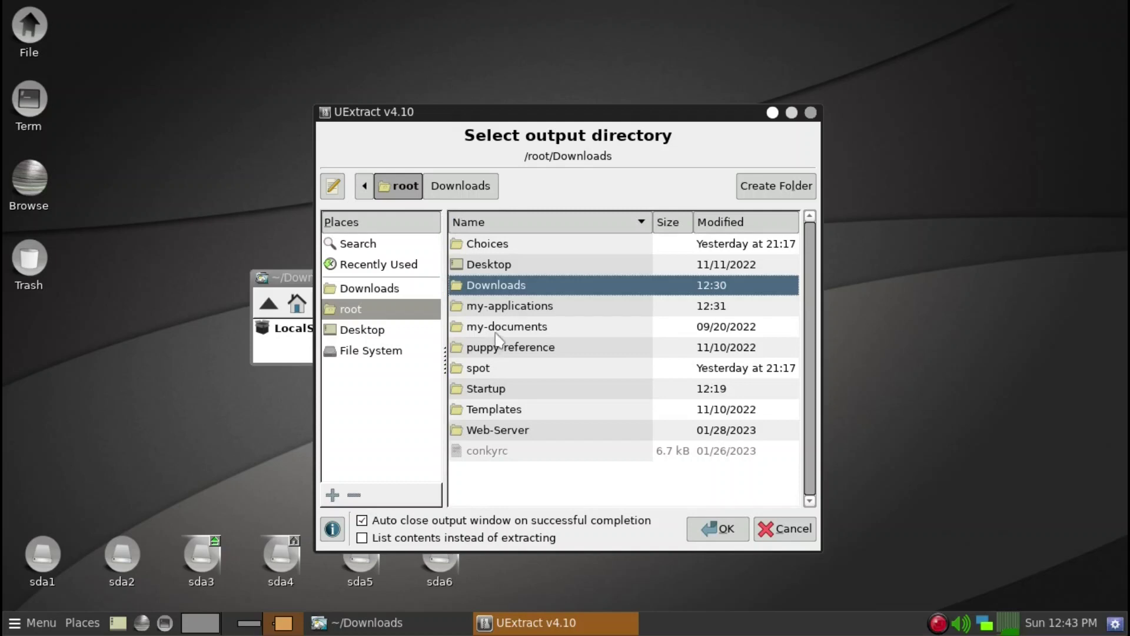
pyautogui.click(499, 309)
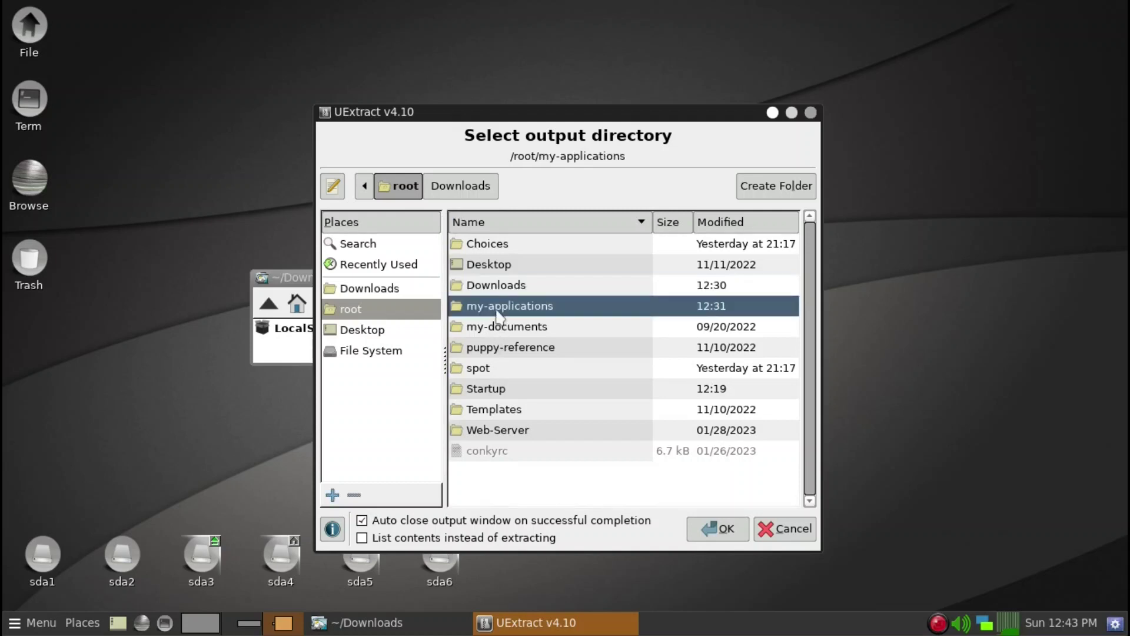
pyautogui.doubleClick(499, 315)
pyautogui.click(715, 530)
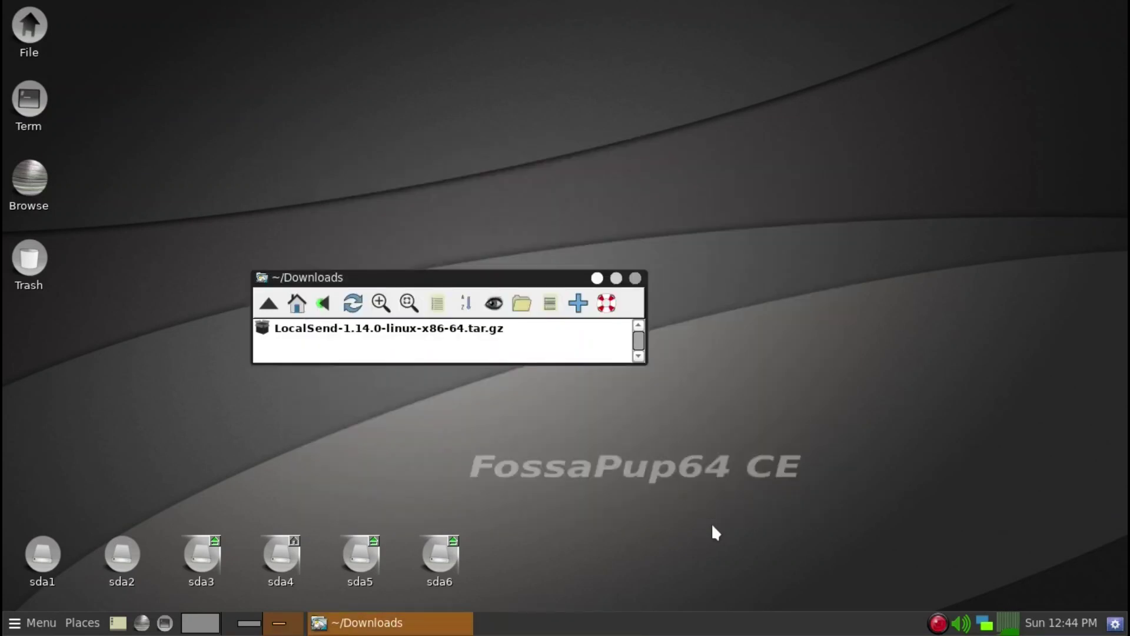
# Open the extracted LocalSend folder in my-applications, move it aside, and return to the Geany notes.
pyautogui.click(296, 304)
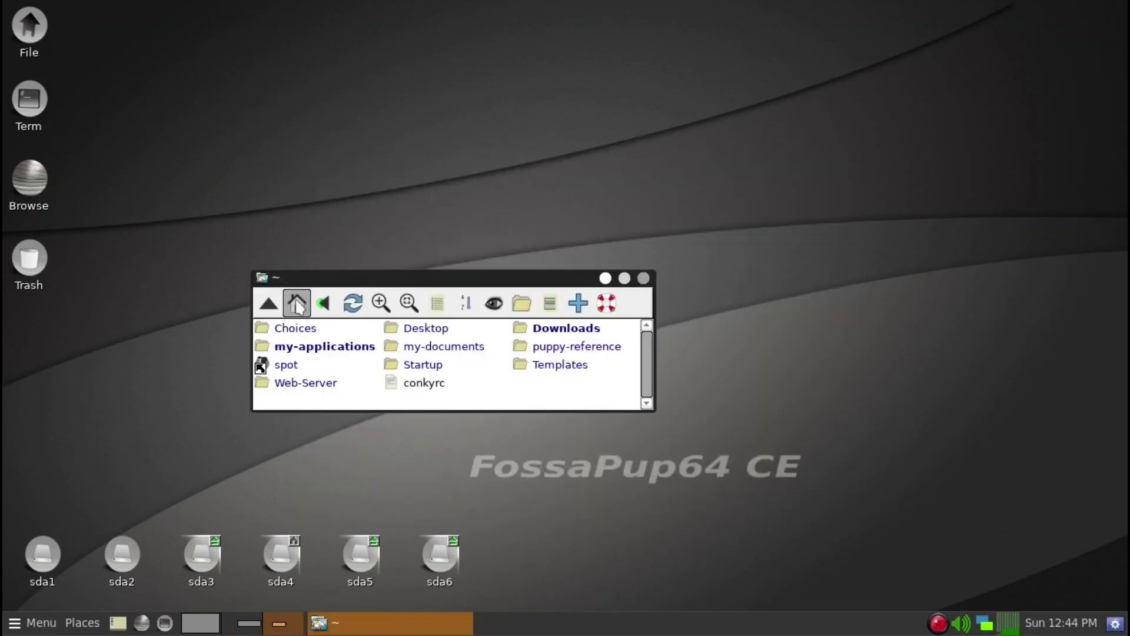
pyautogui.doubleClick(340, 349)
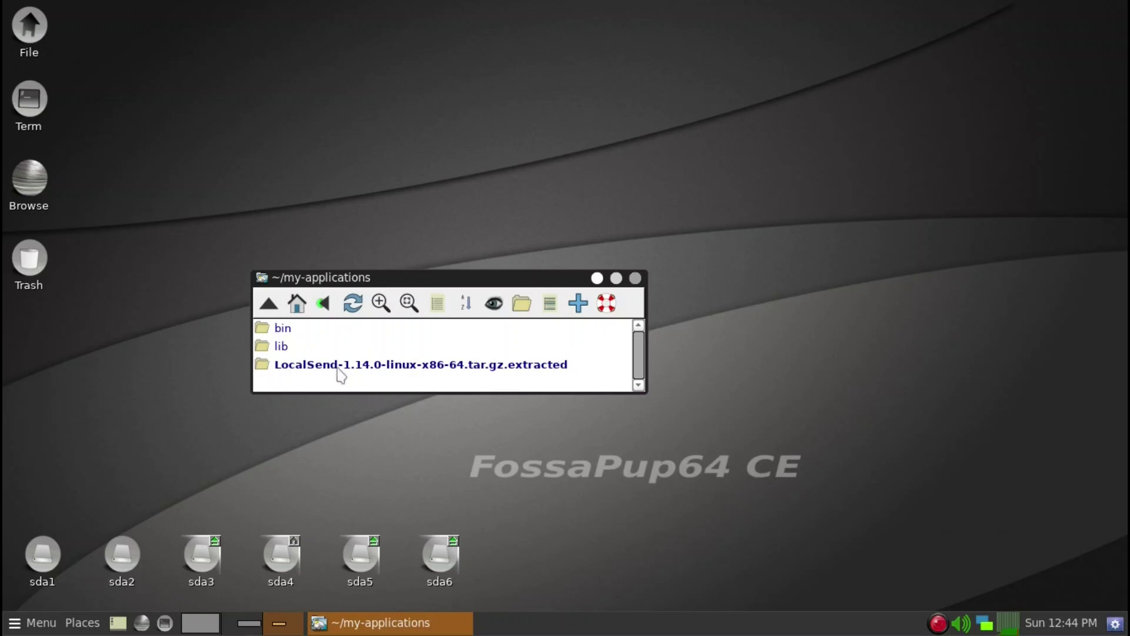
pyautogui.click(370, 365)
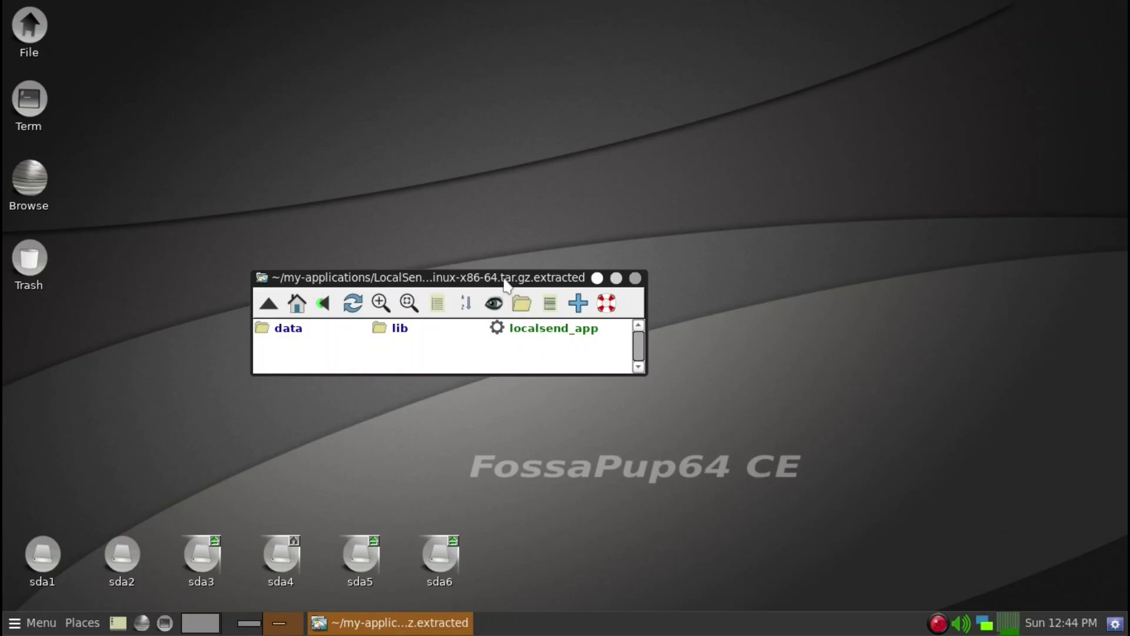
pyautogui.moveTo(505, 284); pyautogui.dragTo(391, 312)
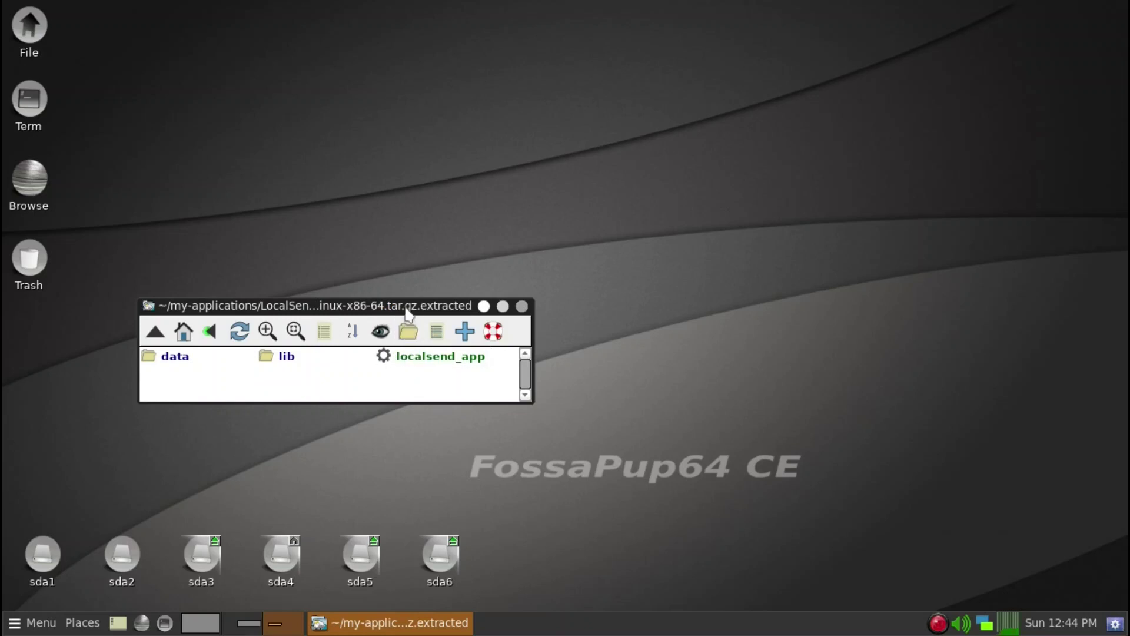
pyautogui.moveTo(408, 312); pyautogui.dragTo(359, 315)
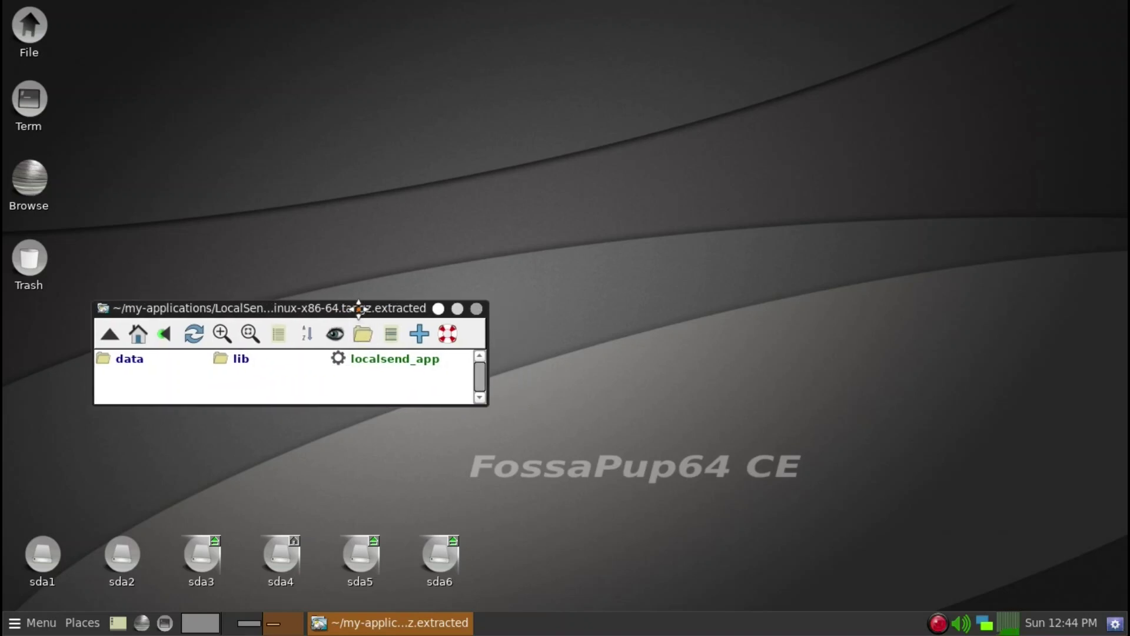
pyautogui.click(252, 624)
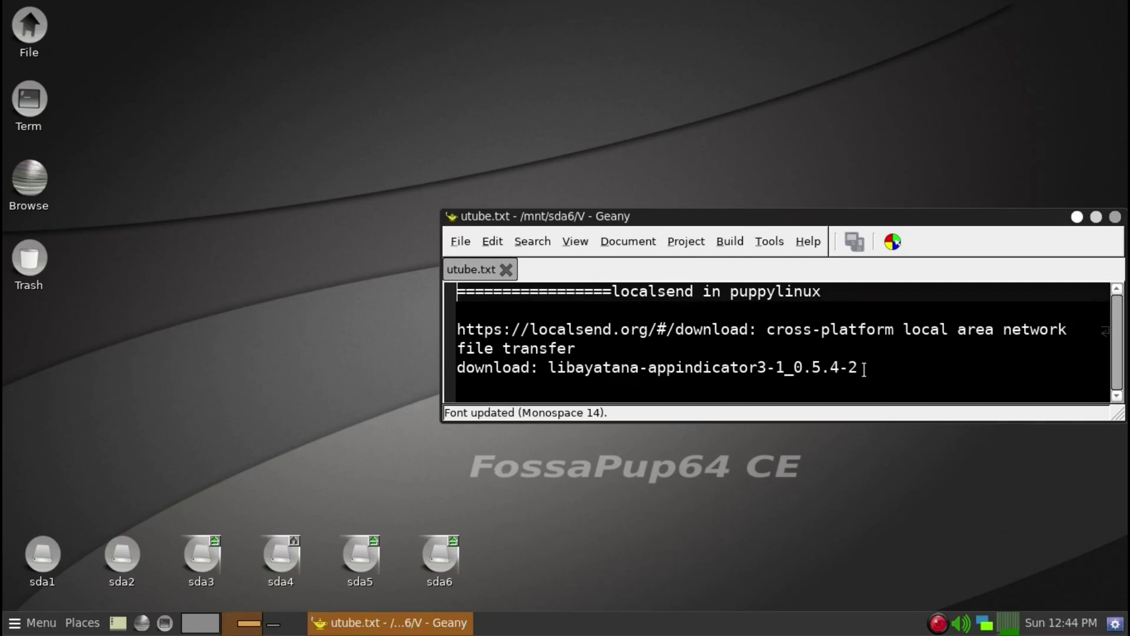
# Copy the package name libayatana-appindicator3-1_0.5.4-2 from line 4 of the Geany notes.
pyautogui.moveTo(857, 367); pyautogui.dragTo(548, 367)
pyautogui.hotkey('ctrl', 'c')
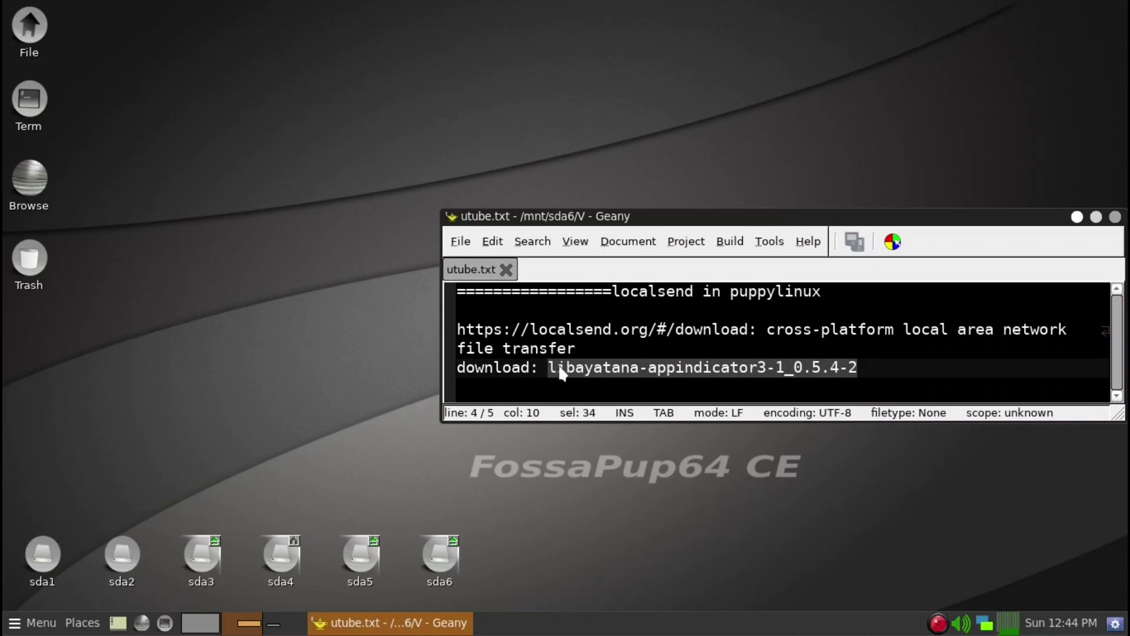
pyautogui.rightClick(560, 372)
pyautogui.moveTo(591, 211)
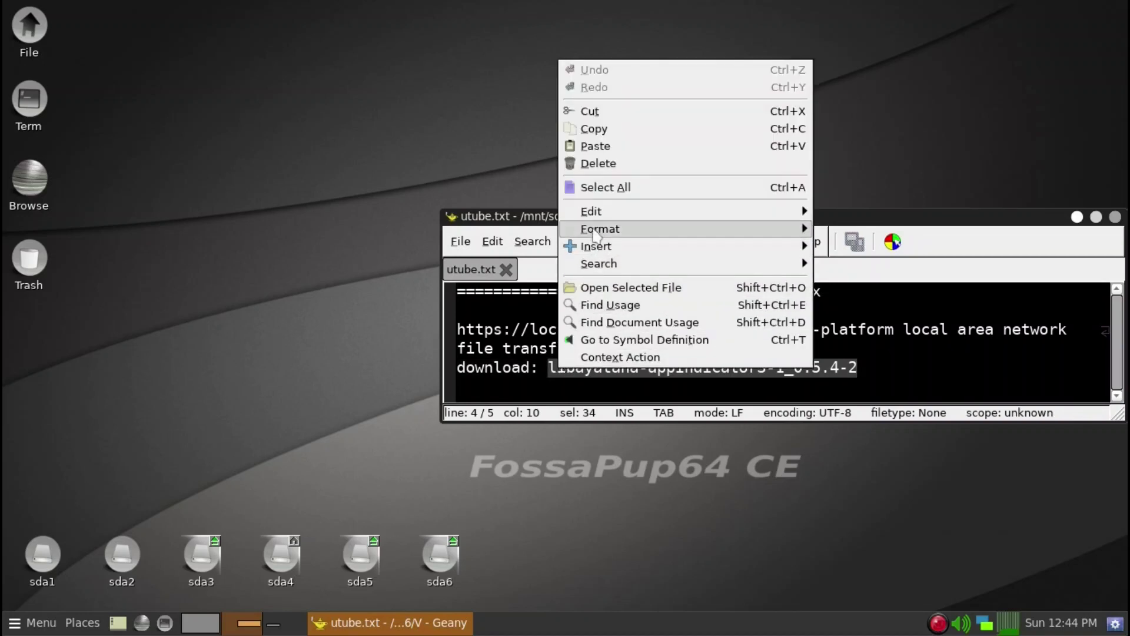
pyautogui.click(605, 129)
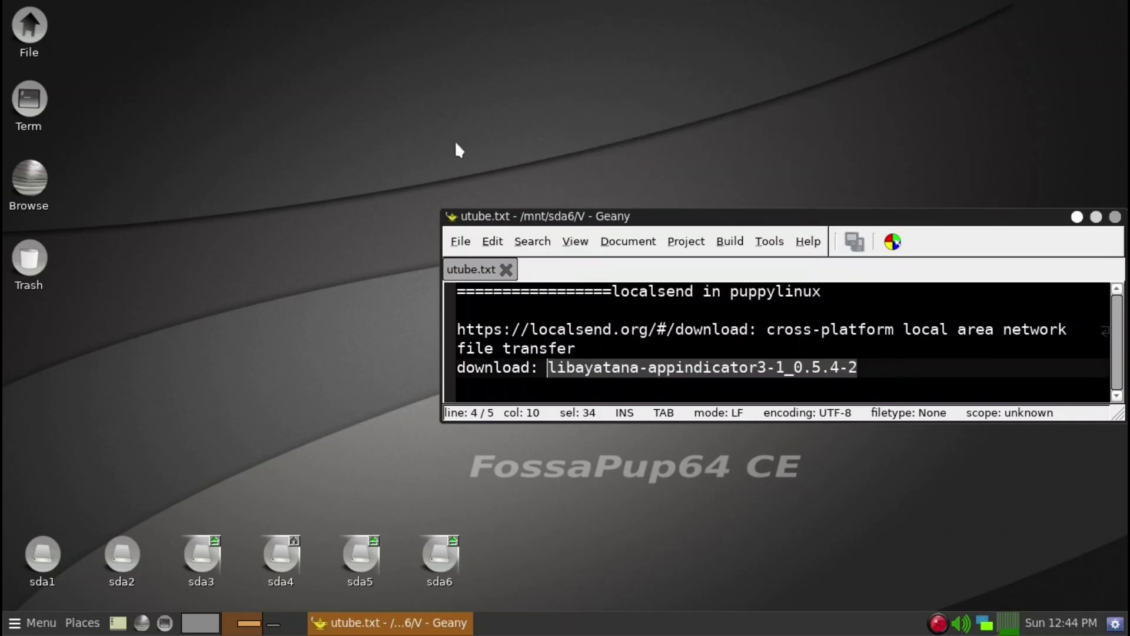
# Launch Package Manager NG from the desktop menu and update its package databases.
pyautogui.rightClick(470, 156)
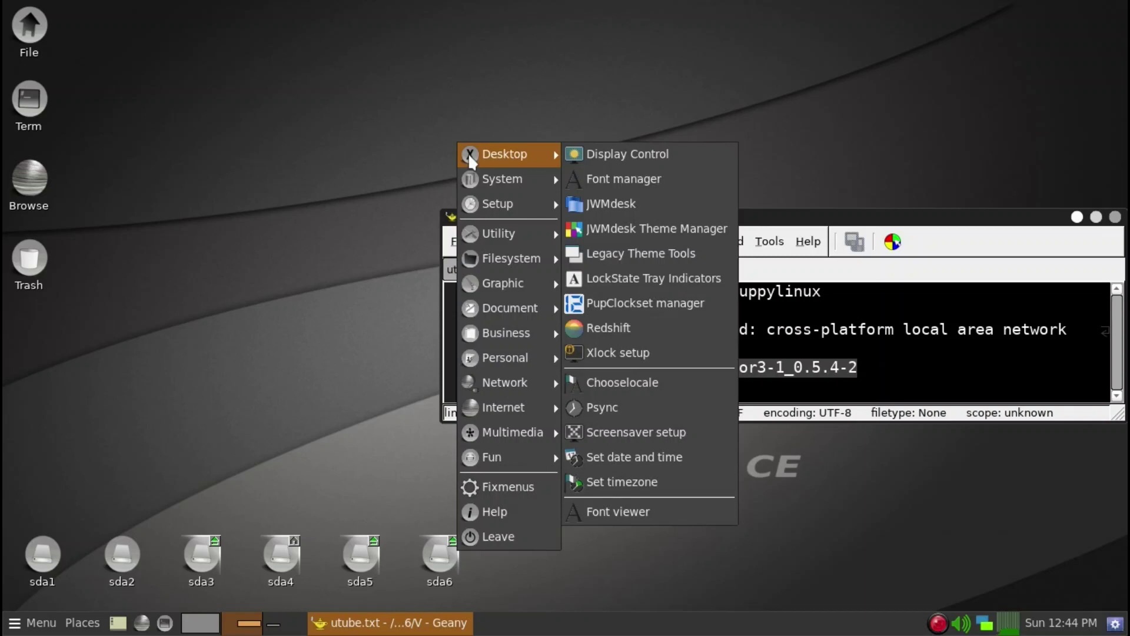
pyautogui.moveTo(497, 203)
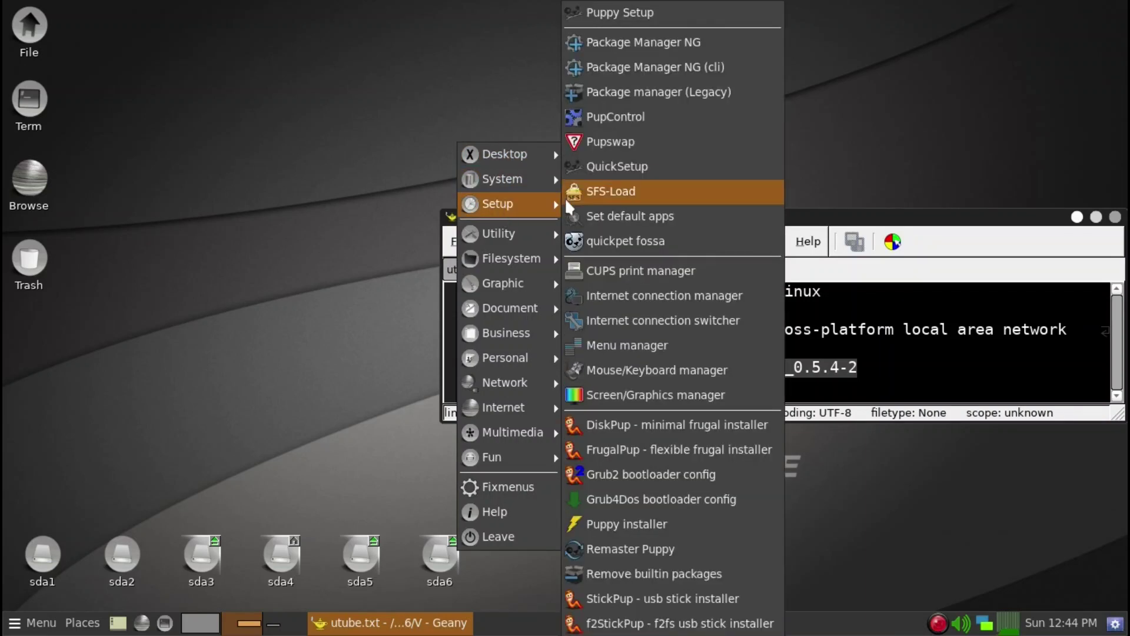
pyautogui.click(639, 104)
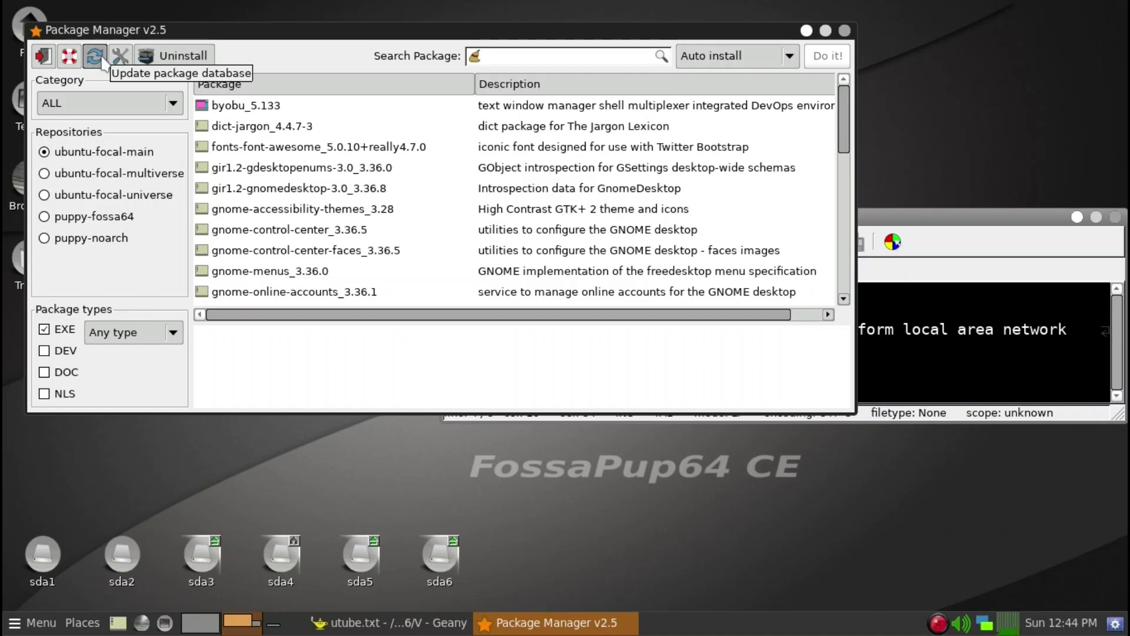
pyautogui.click(102, 60)
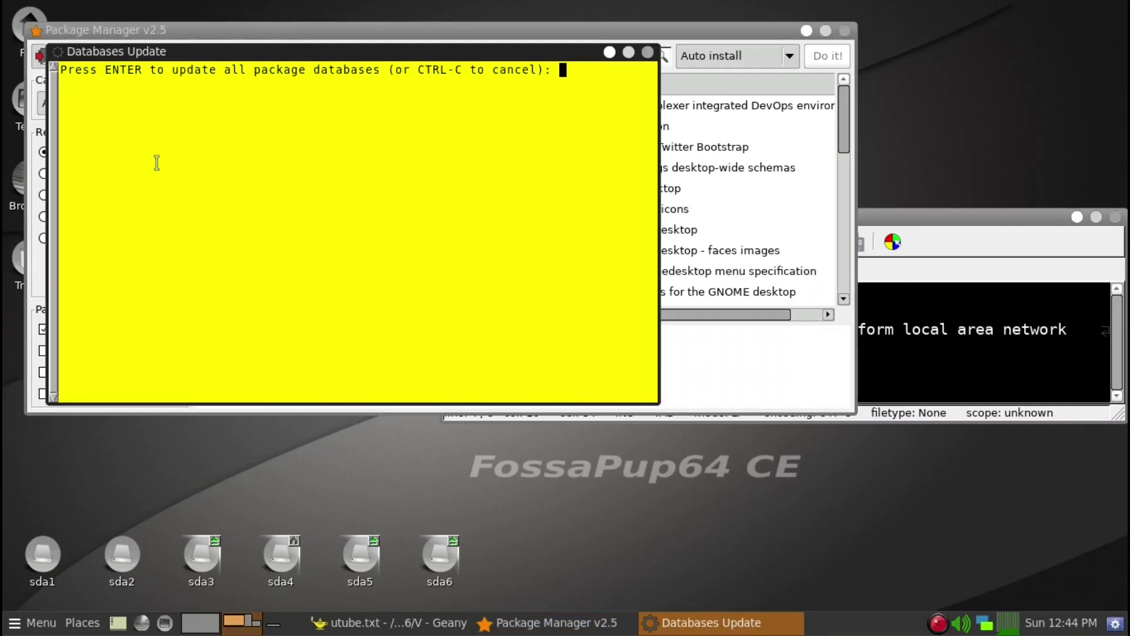
pyautogui.press('Return')
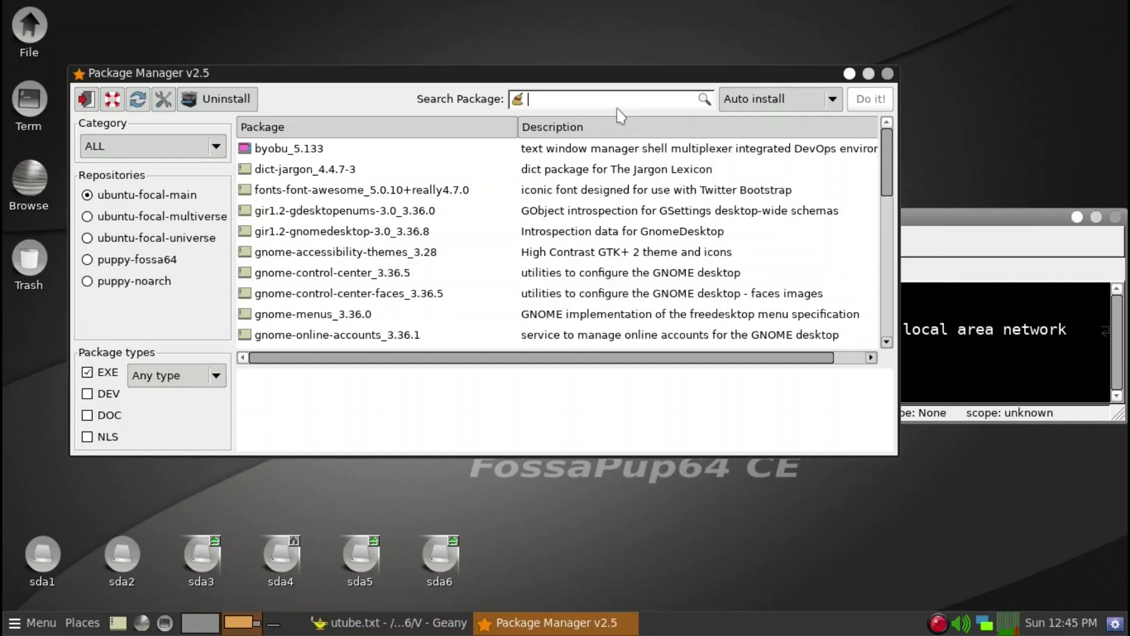
# Search for libayatana-appindicator3-1_0.5.4-2 and install it along with libayatana-indicator3-7.
pyautogui.rightClick(600, 101)
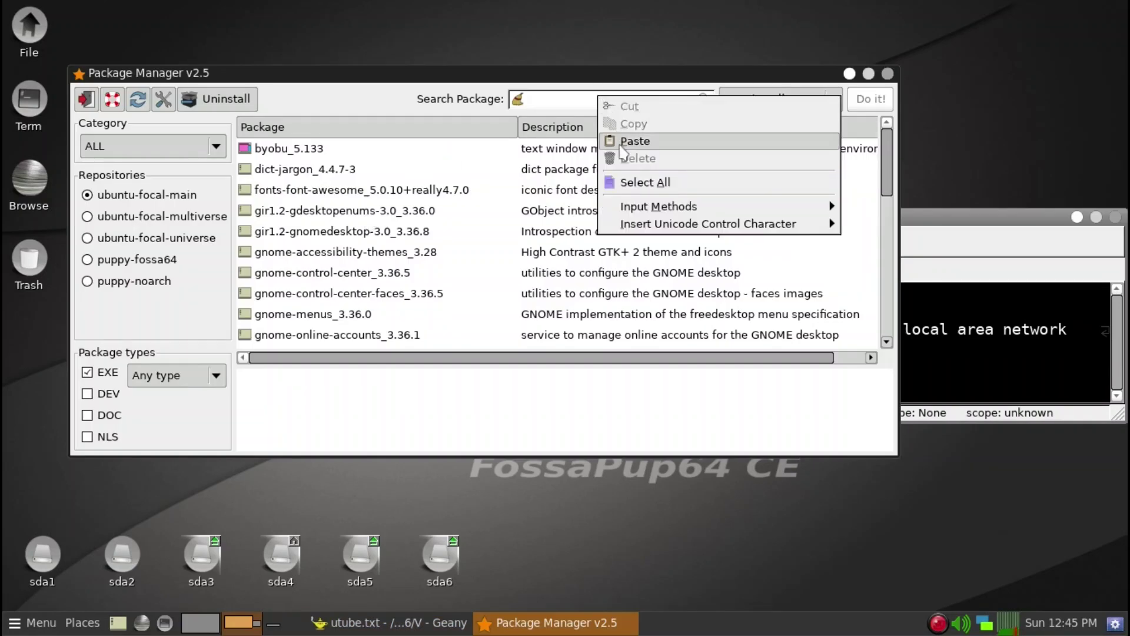
pyautogui.click(624, 144)
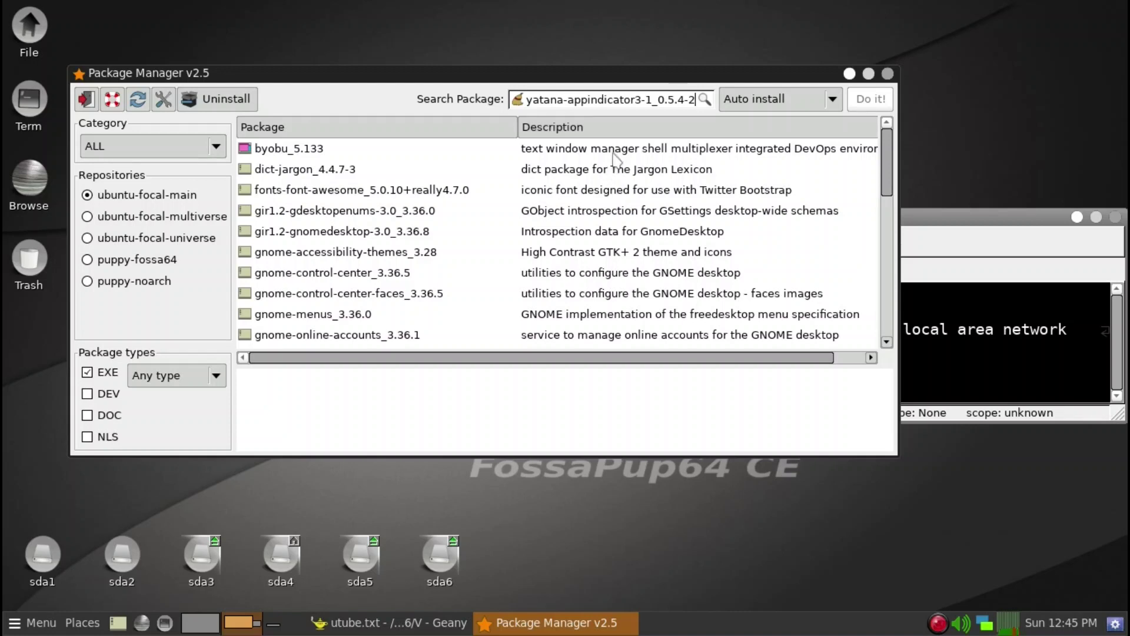
pyautogui.press('Return')
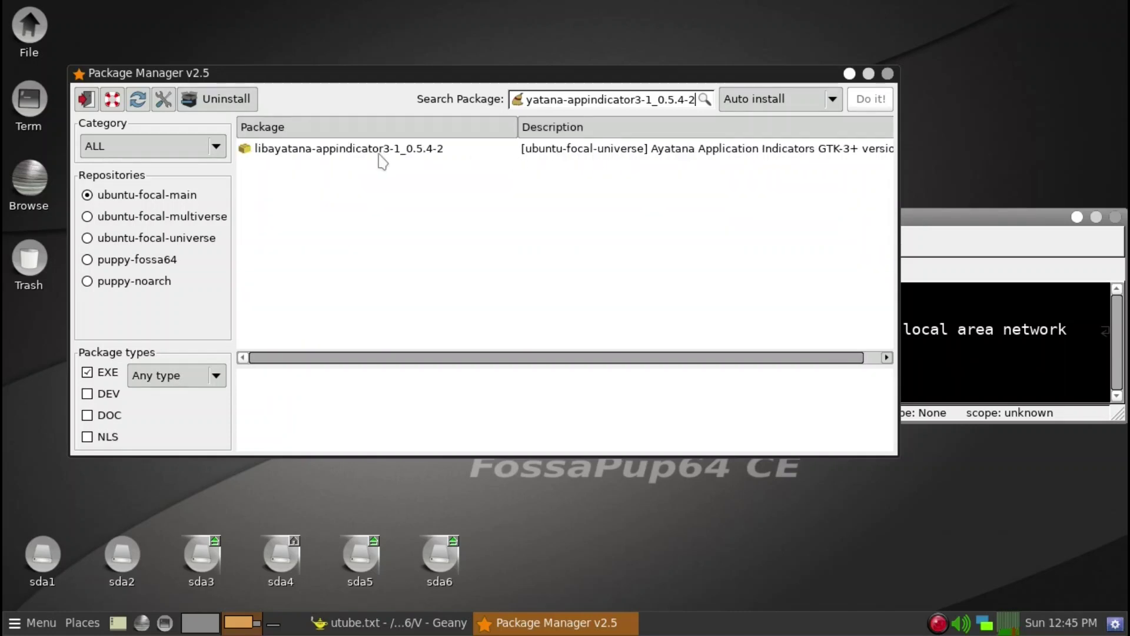
pyautogui.click(376, 151)
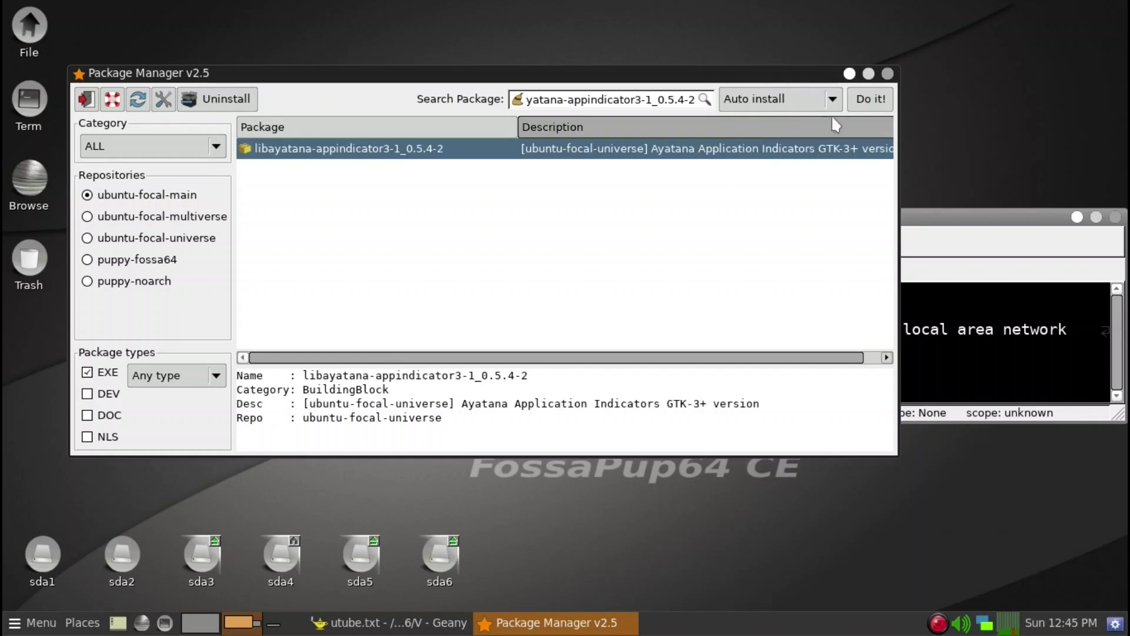
pyautogui.click(874, 101)
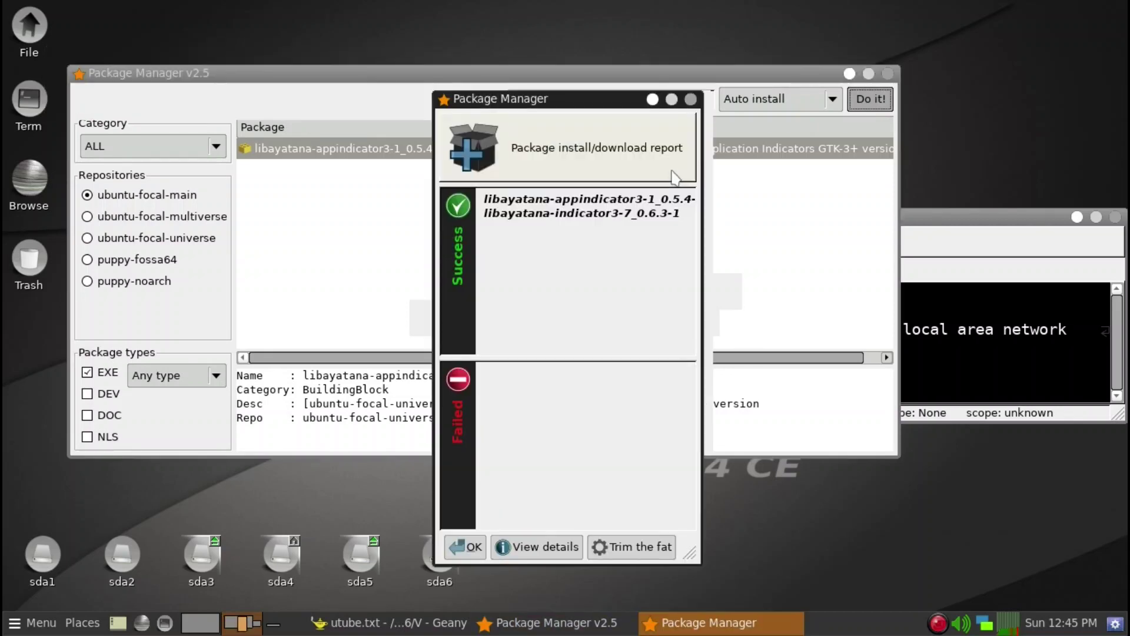
pyautogui.click(475, 547)
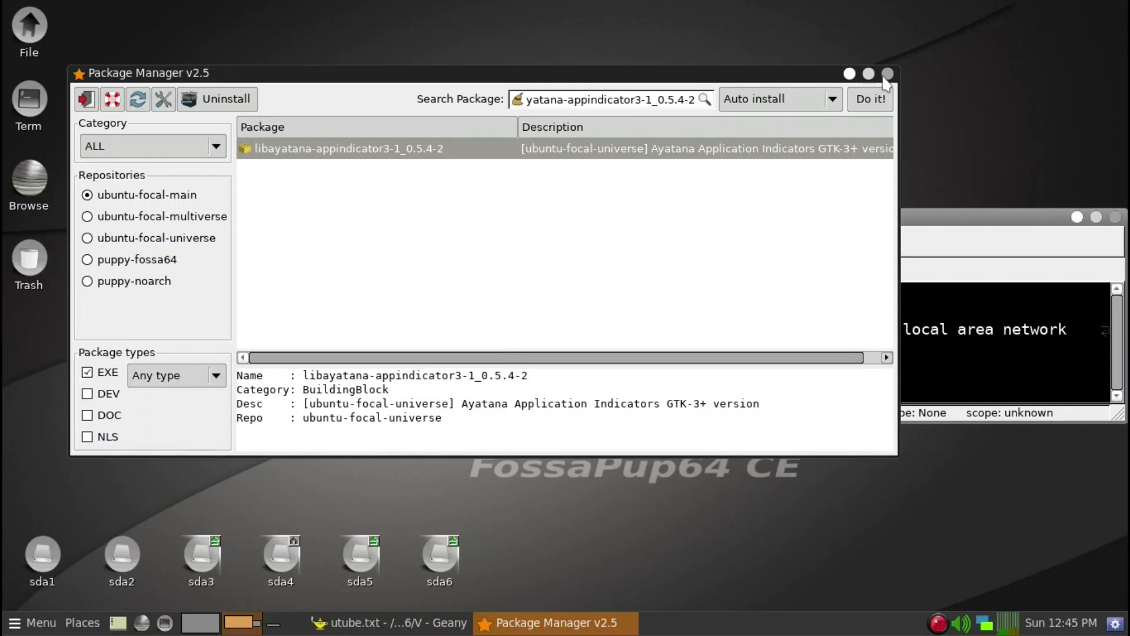
# Close the package manager, switch to the second desktop, and launch localsend_app.
pyautogui.click(886, 75)
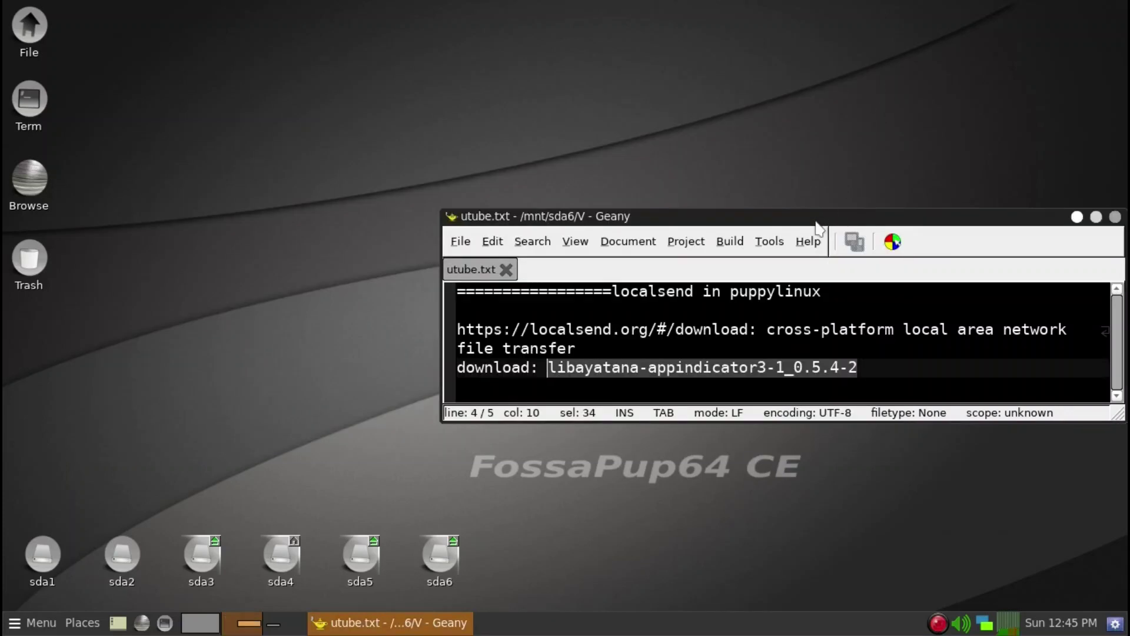
pyautogui.moveTo(816, 223); pyautogui.dragTo(796, 226)
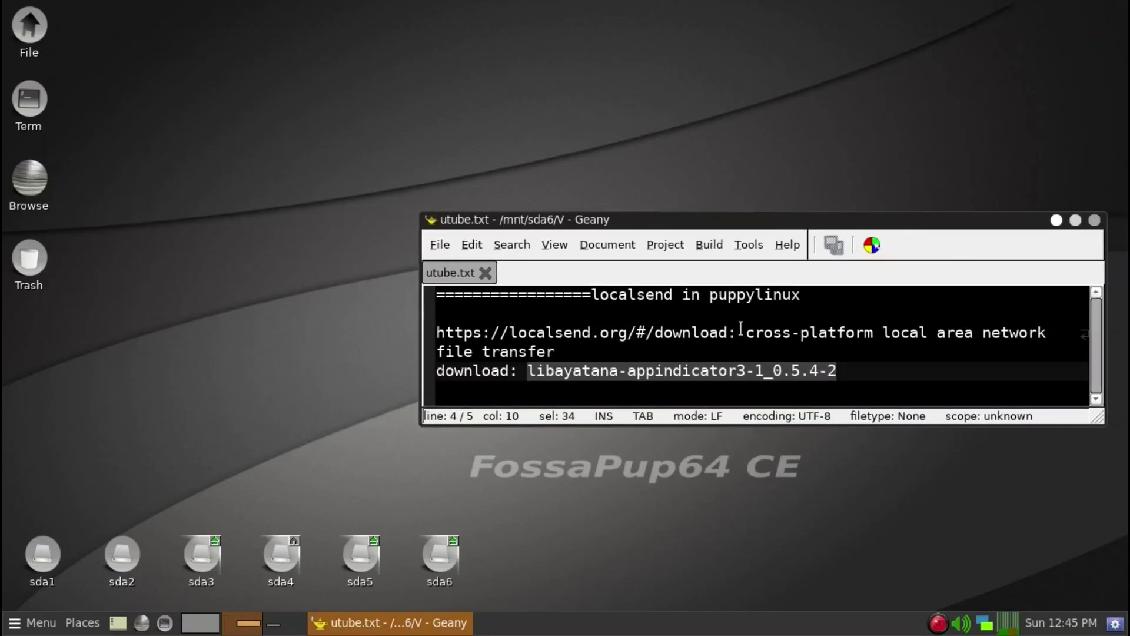
pyautogui.click(275, 625)
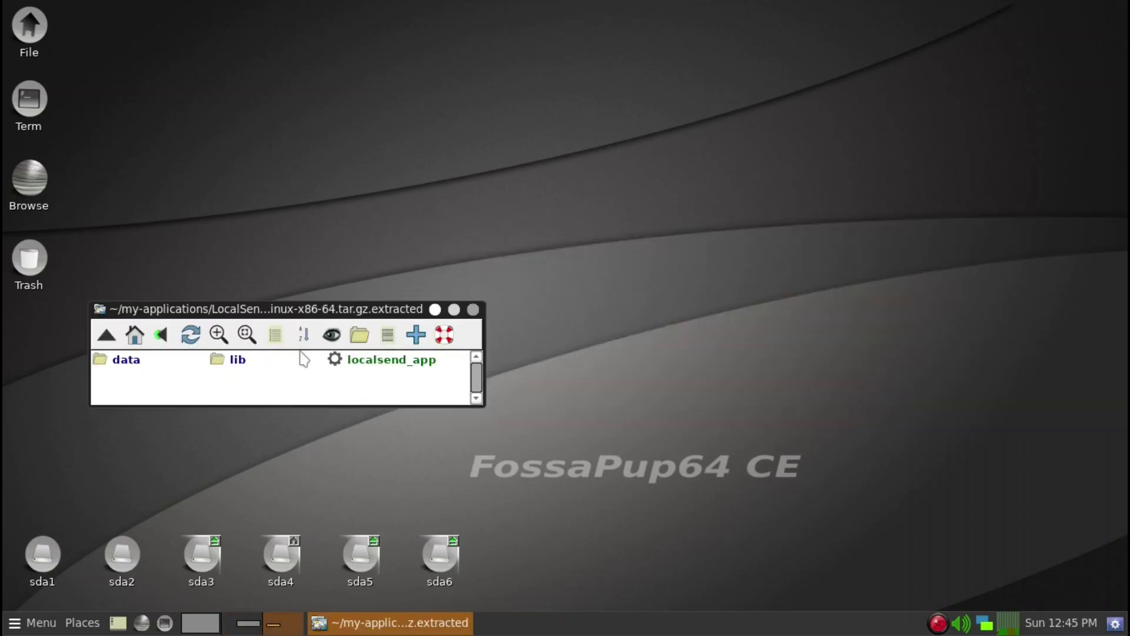
pyautogui.moveTo(298, 309); pyautogui.dragTo(433, 285)
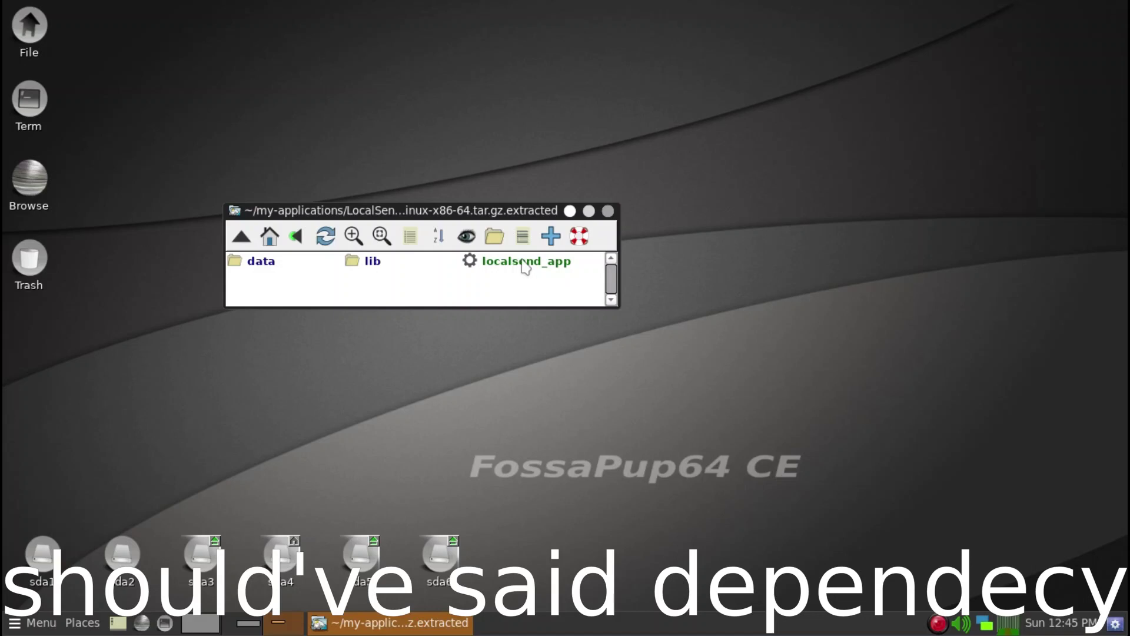
pyautogui.click(525, 267)
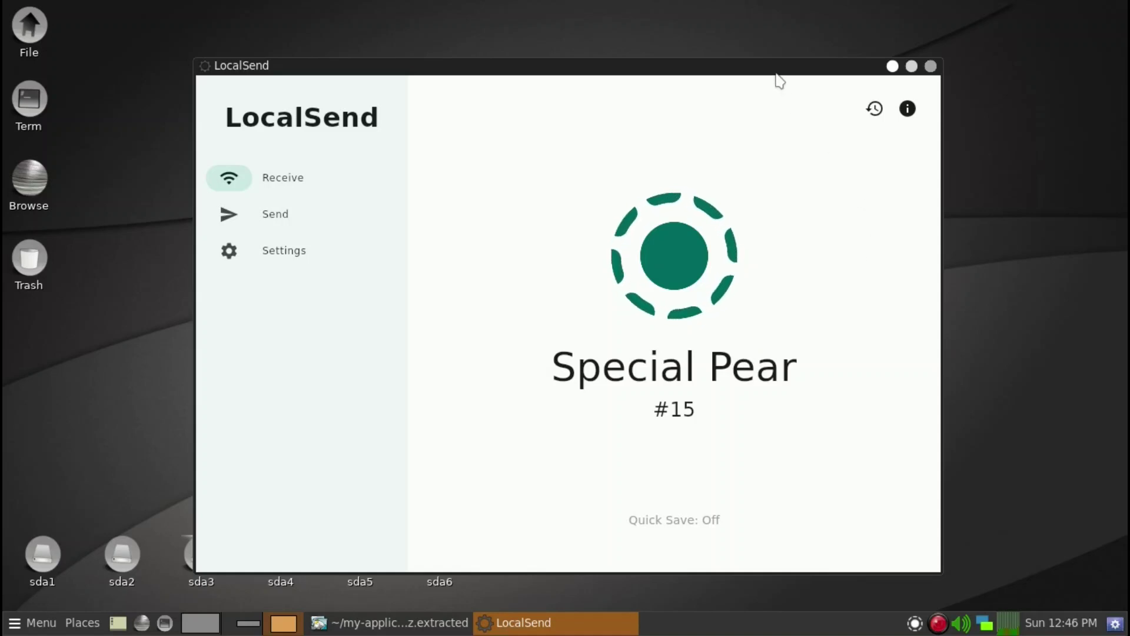
# In LocalSend Settings, enable Minimize to Tray, Autostart after login, and Quick Save.
pyautogui.moveTo(776, 69); pyautogui.dragTo(745, 59)
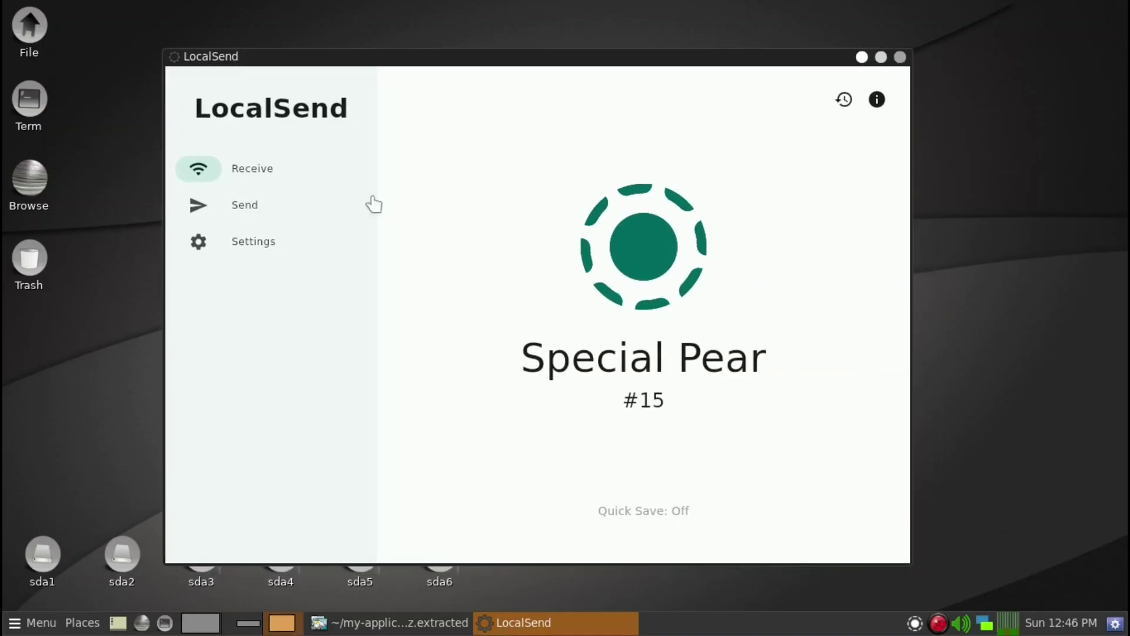
pyautogui.click(252, 243)
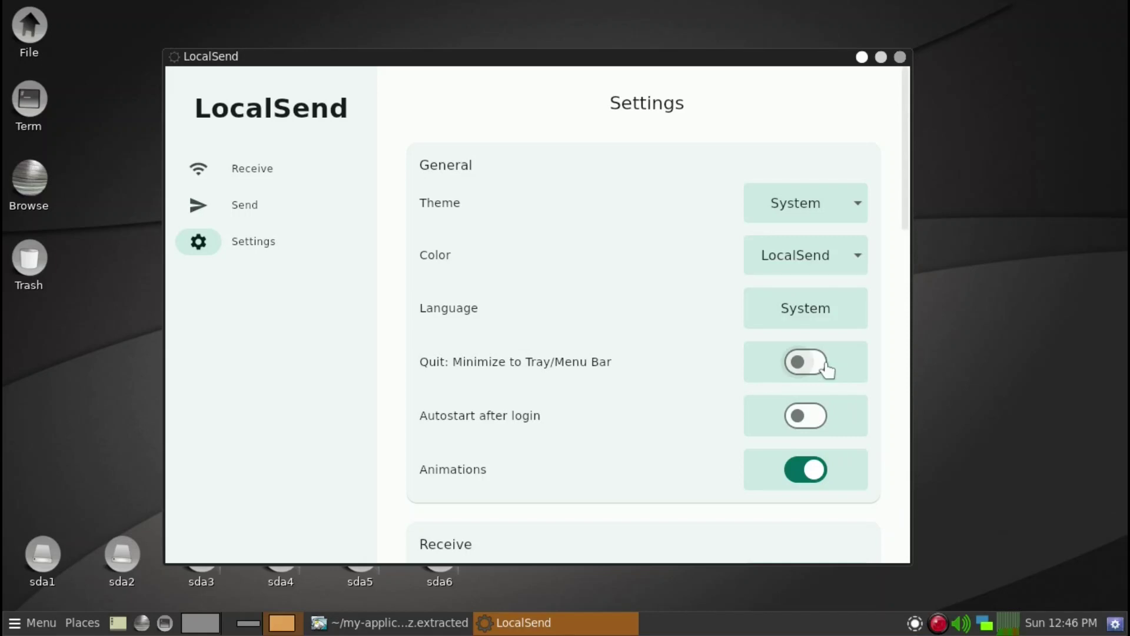
pyautogui.click(804, 366)
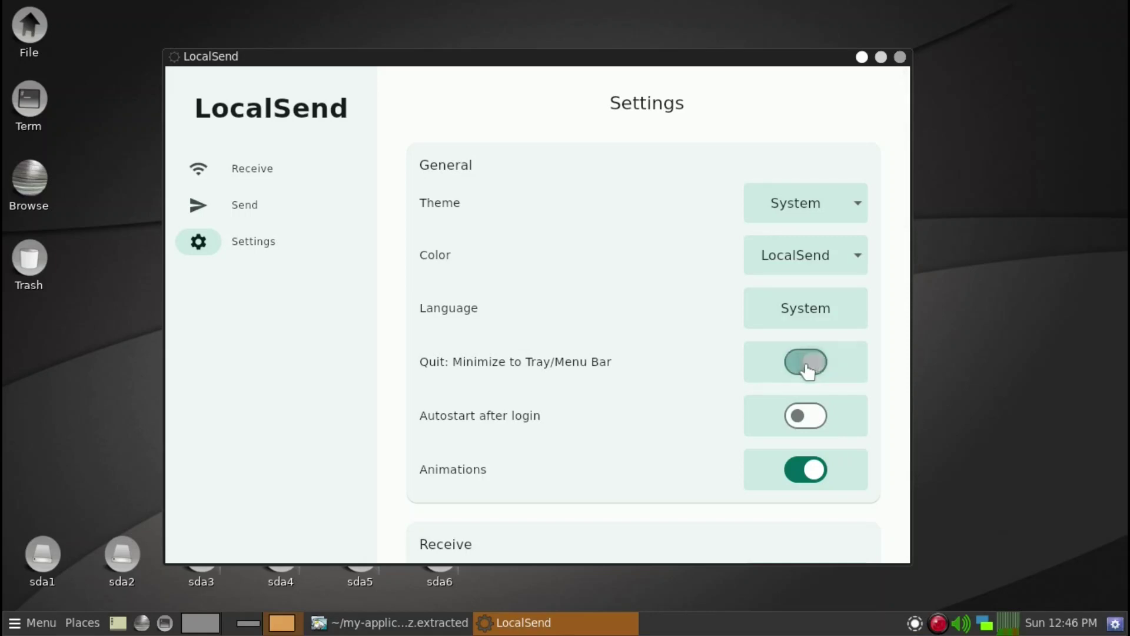
pyautogui.click(809, 415)
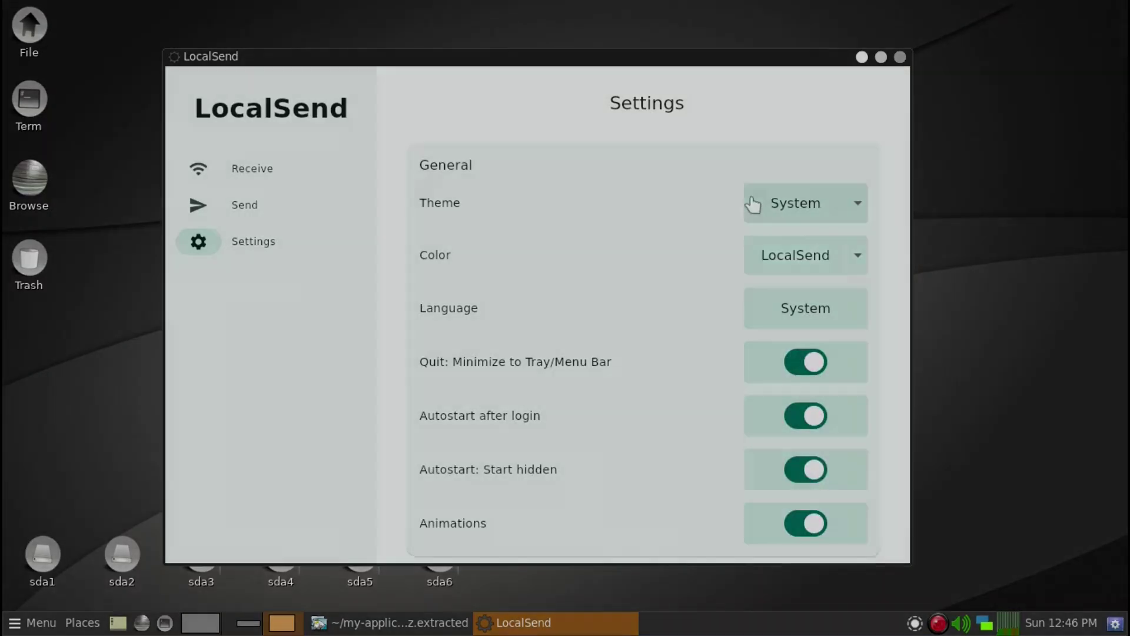
pyautogui.scroll(-3, 889, 330)
pyautogui.scroll(-3, 894, 336)
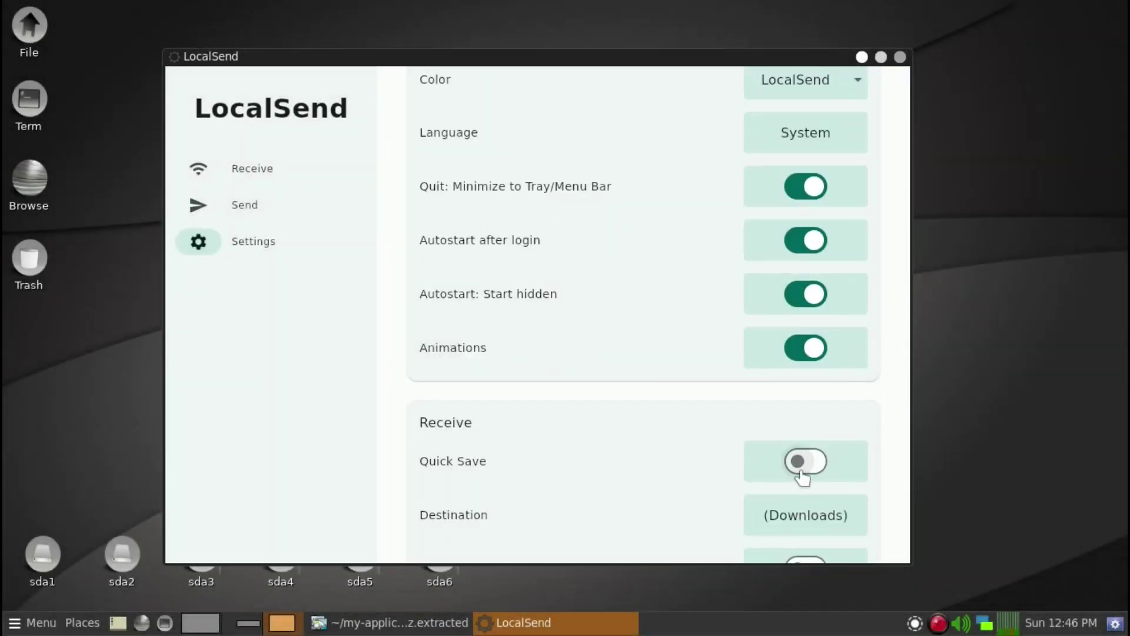
pyautogui.click(807, 463)
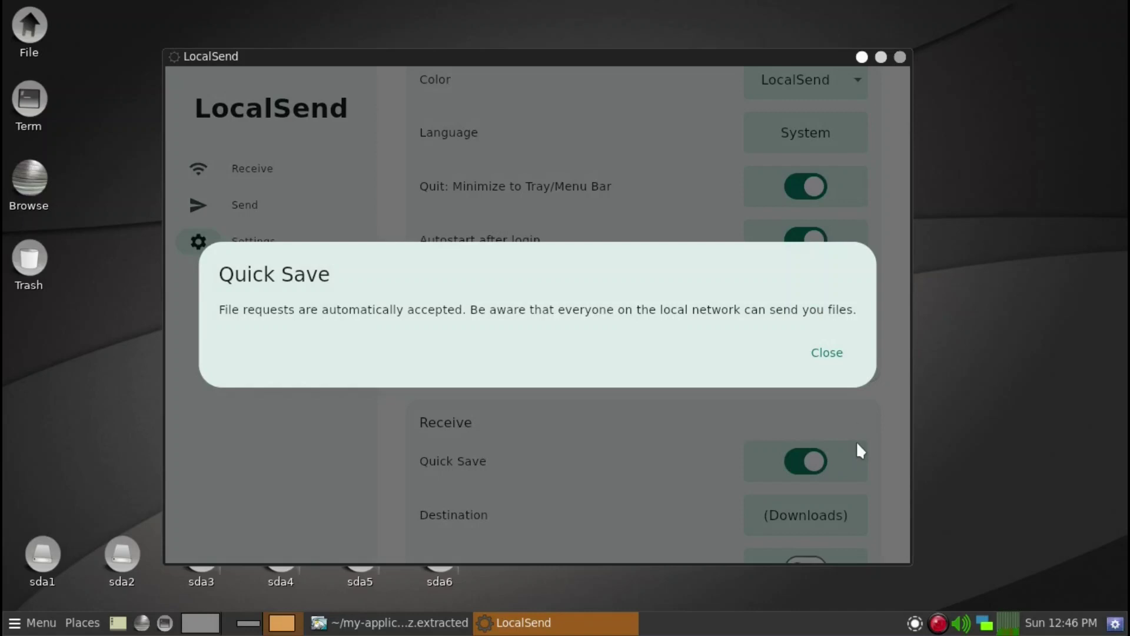
pyautogui.click(827, 352)
pyautogui.scroll(-3, 898, 383)
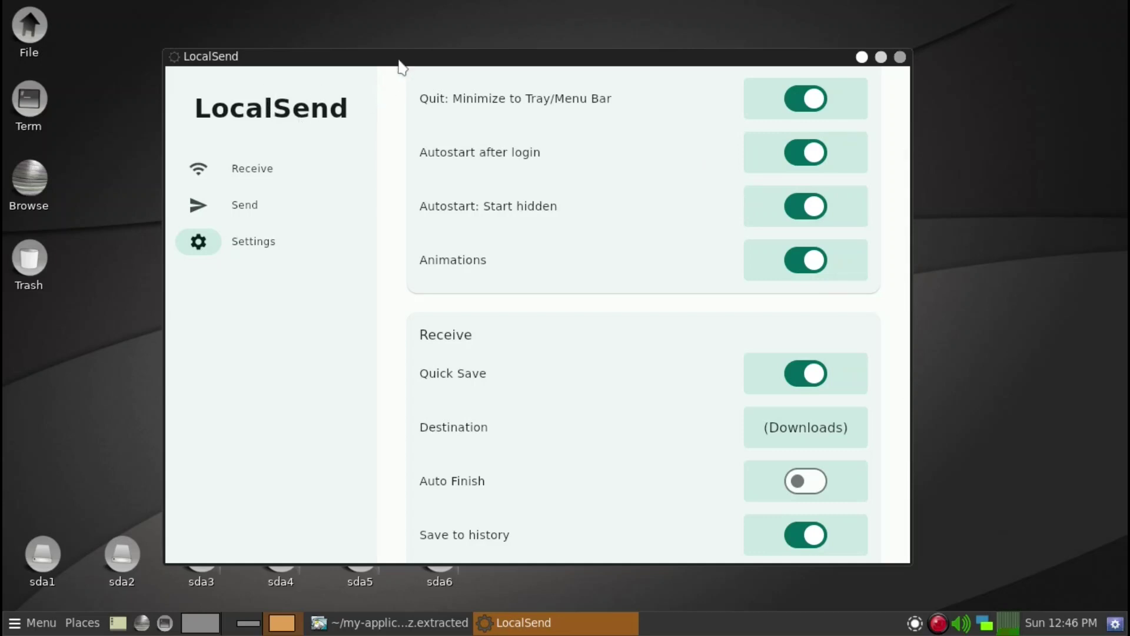
# Enable Auto Finish in LocalSend's Receive settings and scroll down to the Network section.
pyautogui.moveTo(399, 61); pyautogui.dragTo(380, 40)
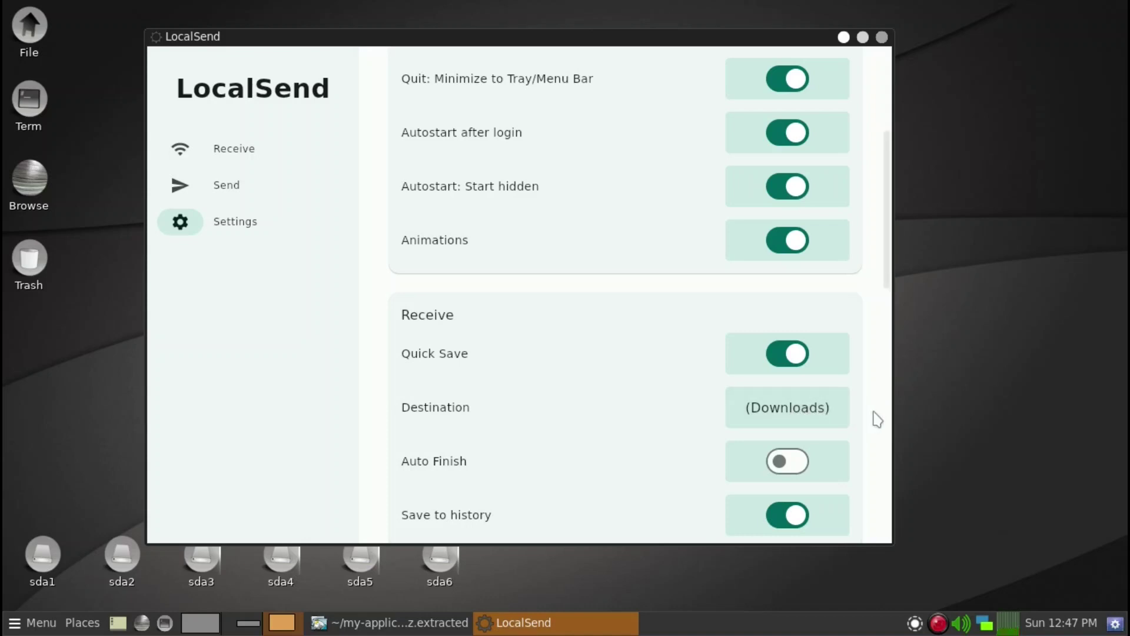
pyautogui.scroll(-1, 877, 420)
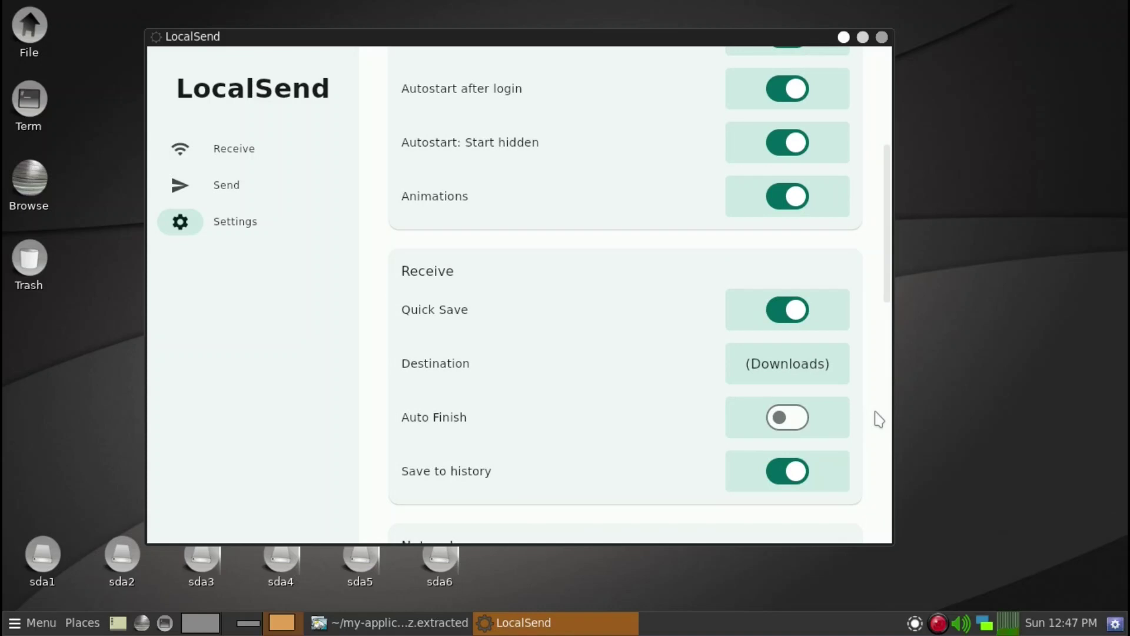
pyautogui.click(796, 422)
pyautogui.scroll(-1, 883, 385)
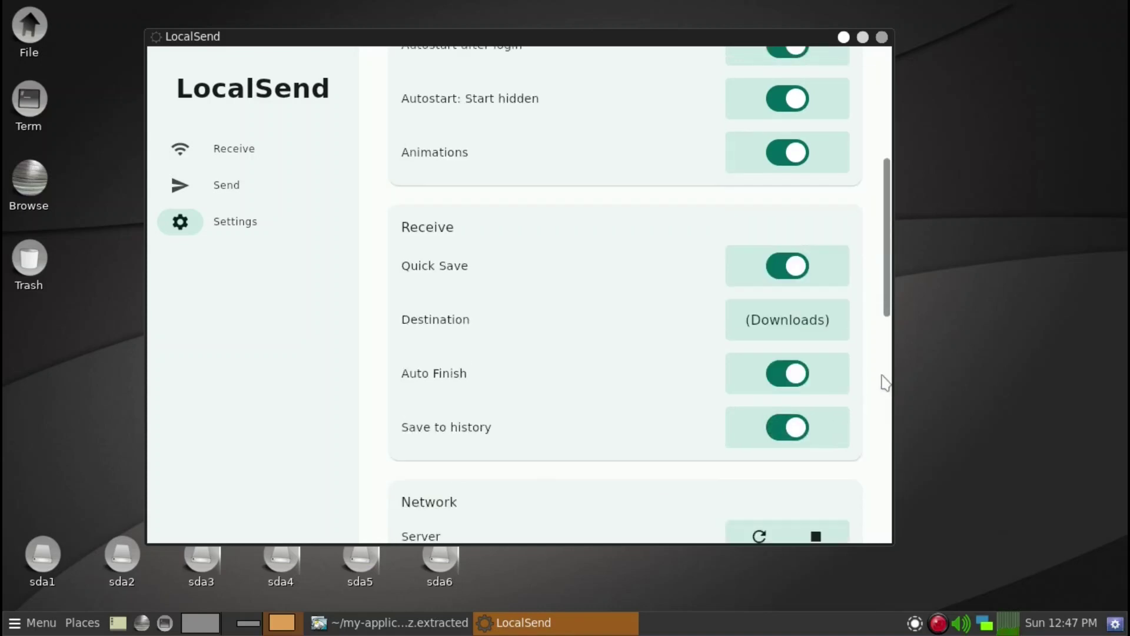
pyautogui.scroll(-3, 886, 382)
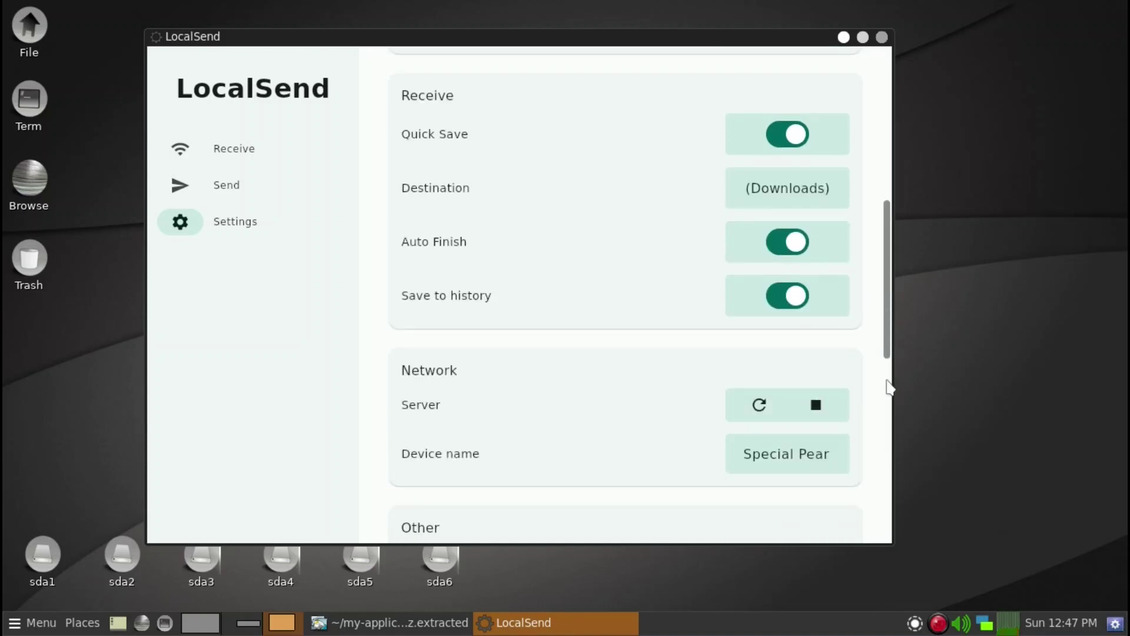
pyautogui.scroll(-2, 888, 389)
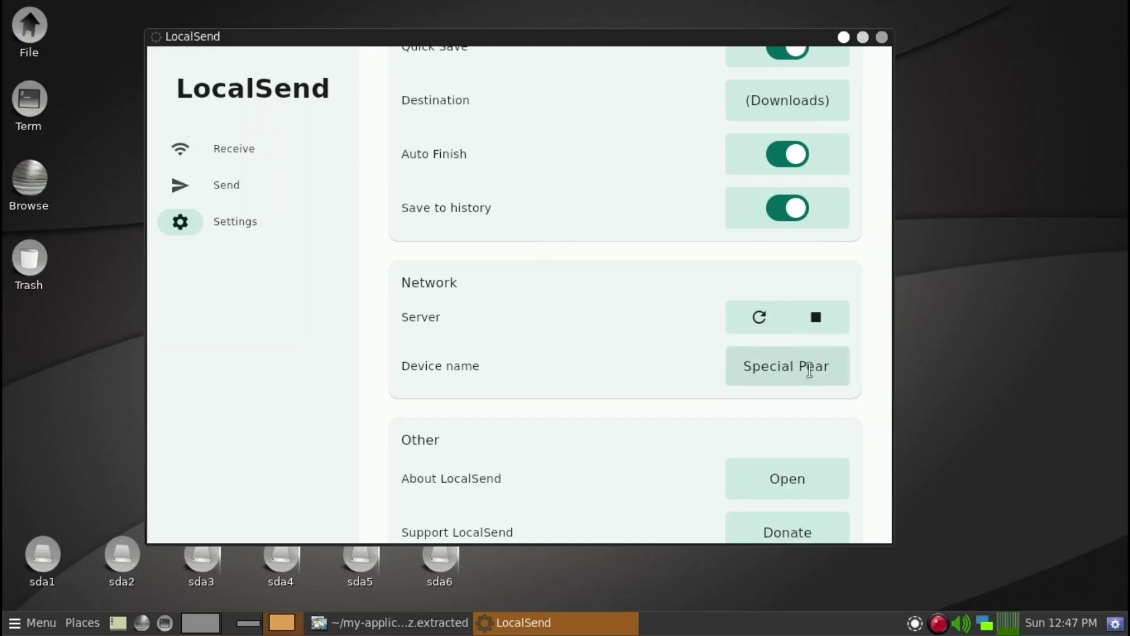
# Rename the device from Special Pear to m910 and restart the LocalSend server.
pyautogui.moveTo(830, 365); pyautogui.dragTo(742, 359)
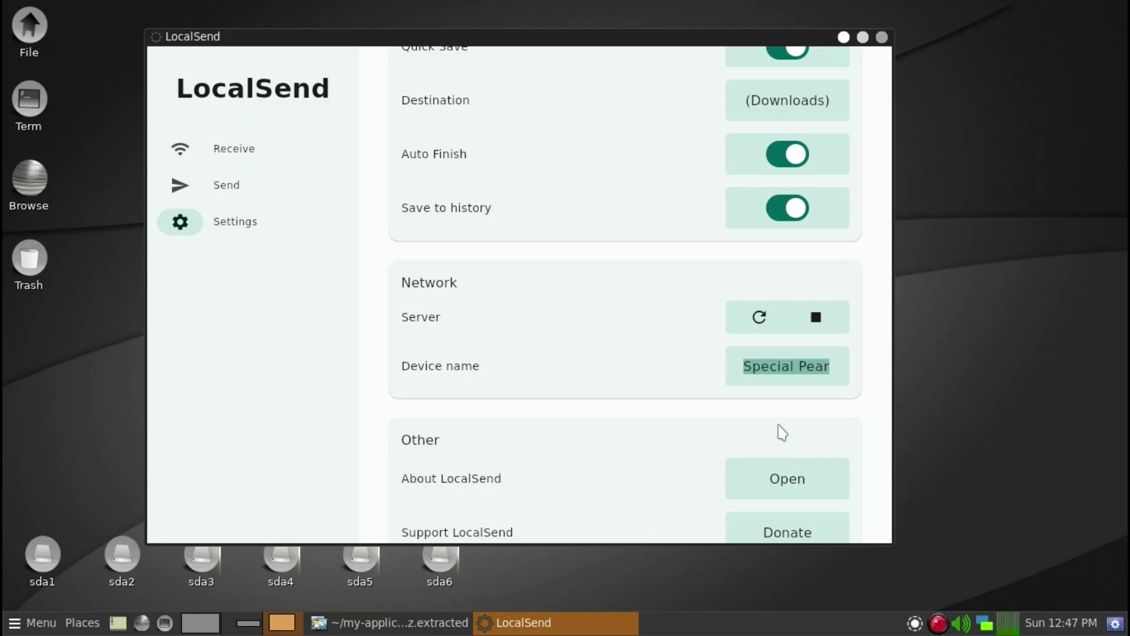
pyautogui.write('m1')
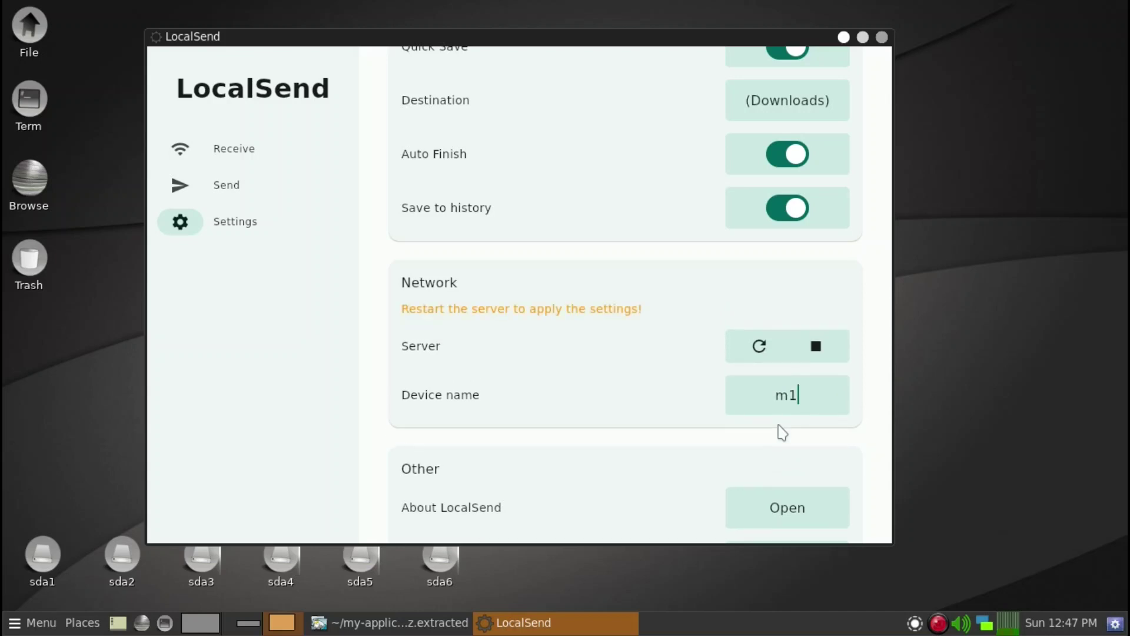
pyautogui.write('0')
pyautogui.press('BackSpace')
pyautogui.press('BackSpace')
pyautogui.write('91')
pyautogui.write('0')
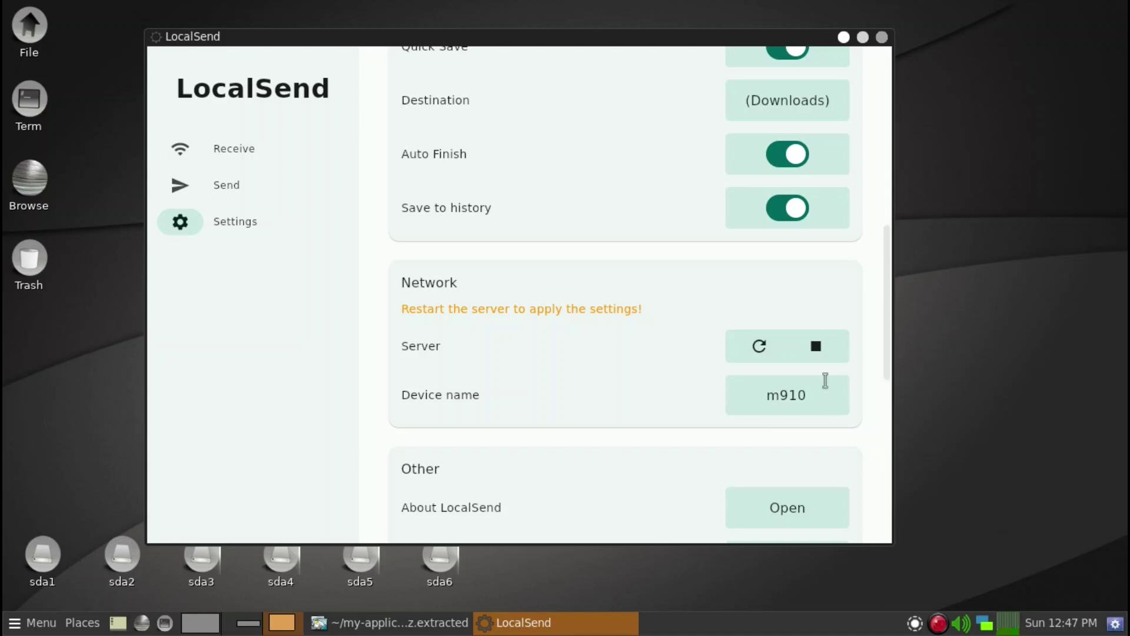
pyautogui.click(758, 351)
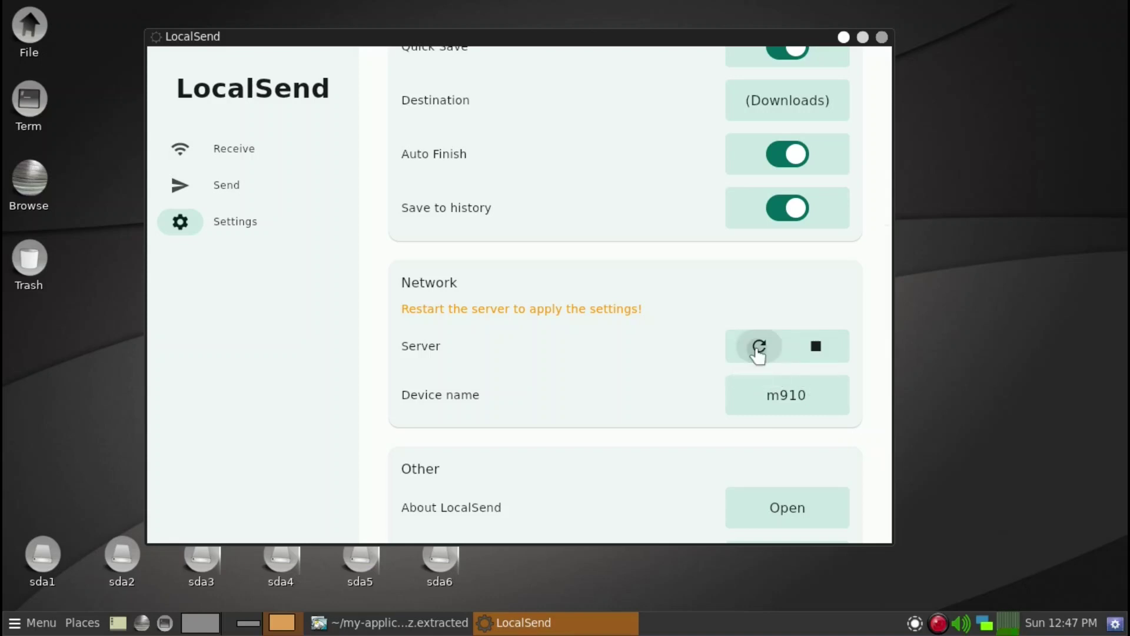
pyautogui.scroll(-1, 882, 422)
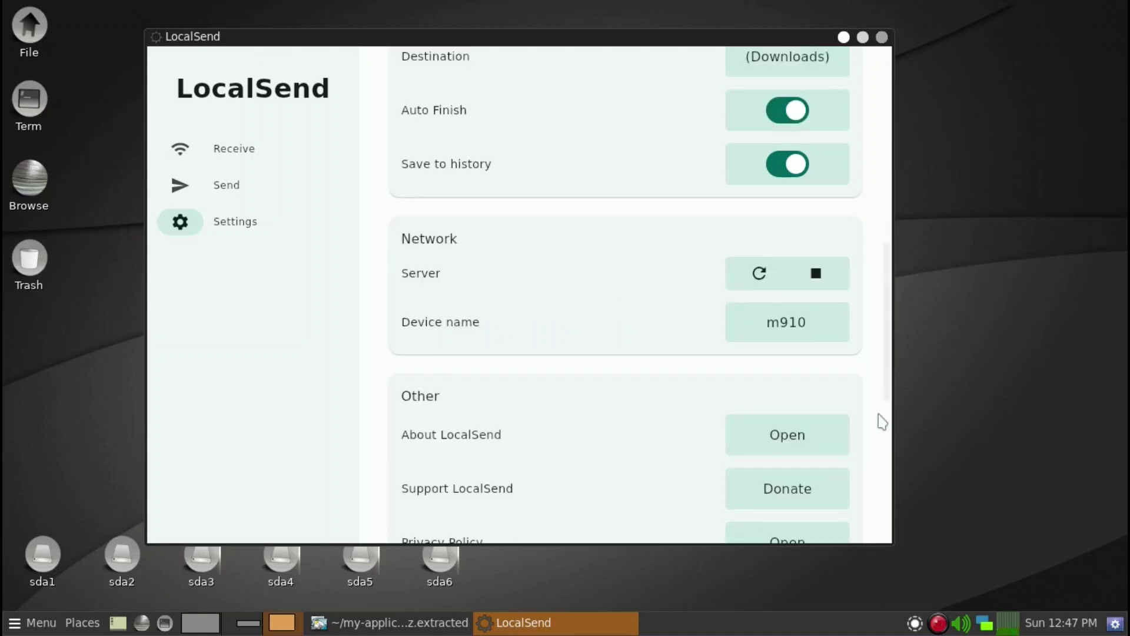
pyautogui.scroll(-3, 882, 422)
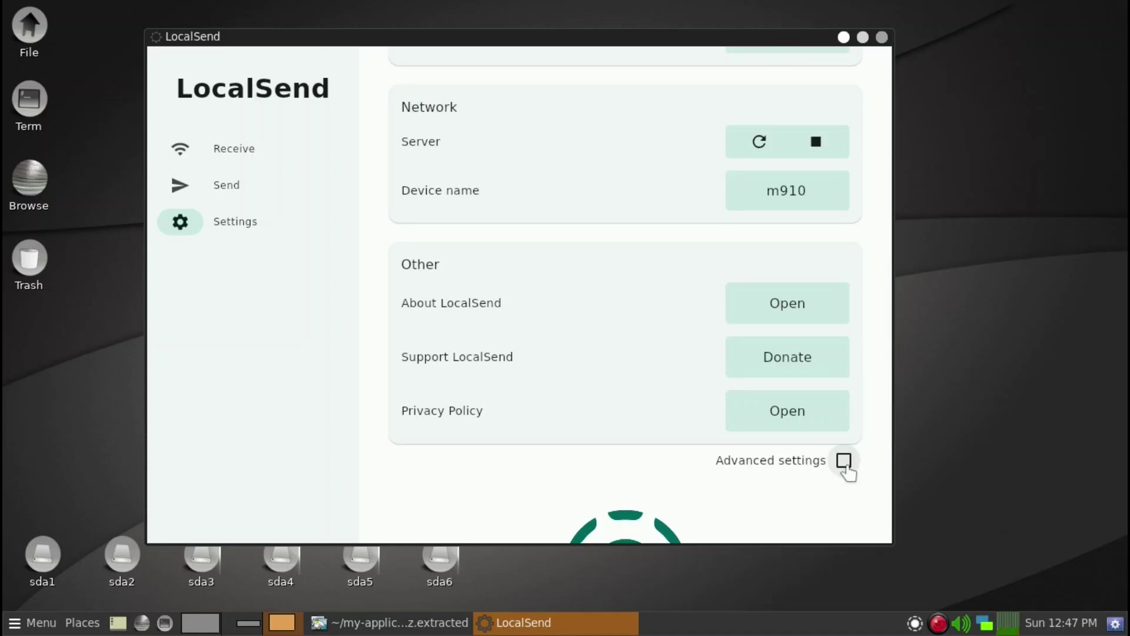
pyautogui.click(844, 460)
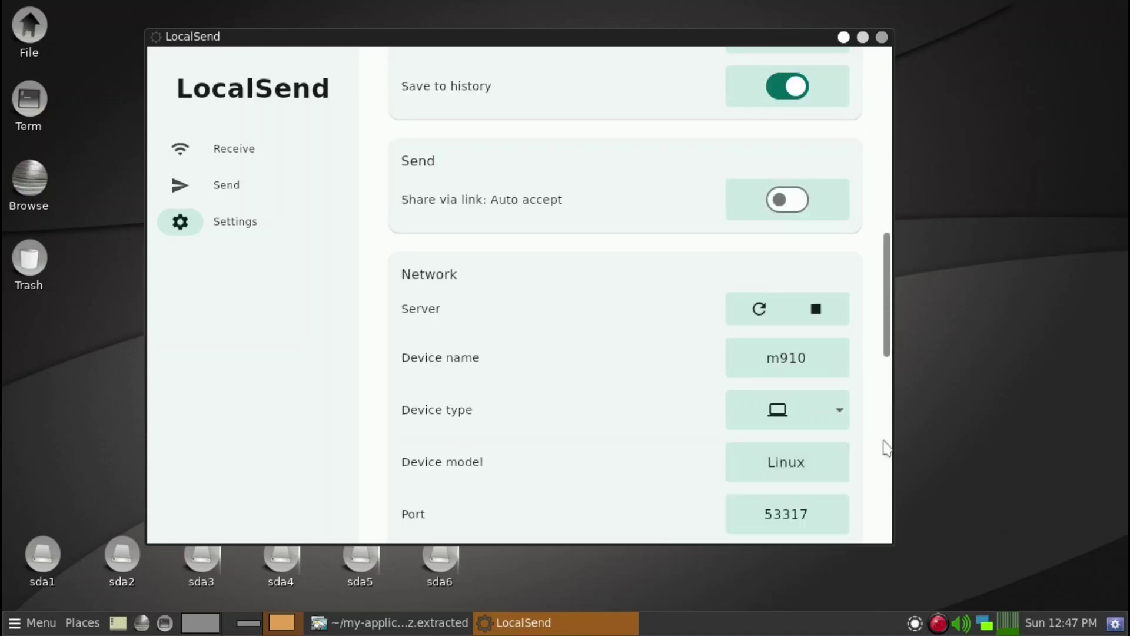
pyautogui.scroll(-5, 887, 448)
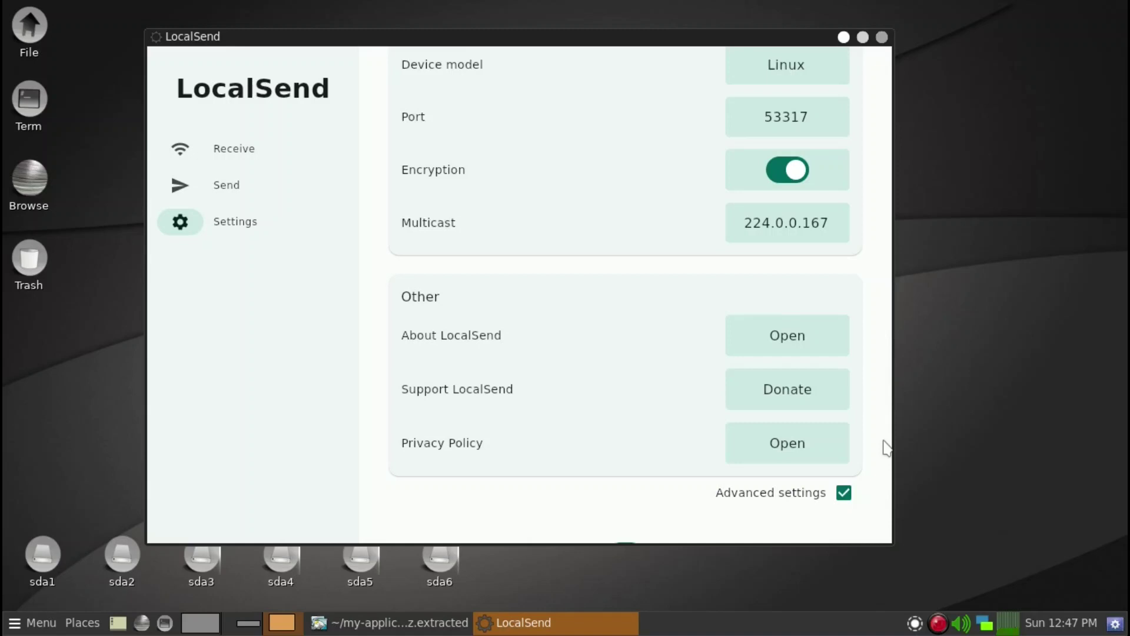
pyautogui.scroll(1, 887, 448)
pyautogui.scroll(2, 887, 449)
pyautogui.scroll(1, 888, 448)
pyautogui.scroll(2, 888, 449)
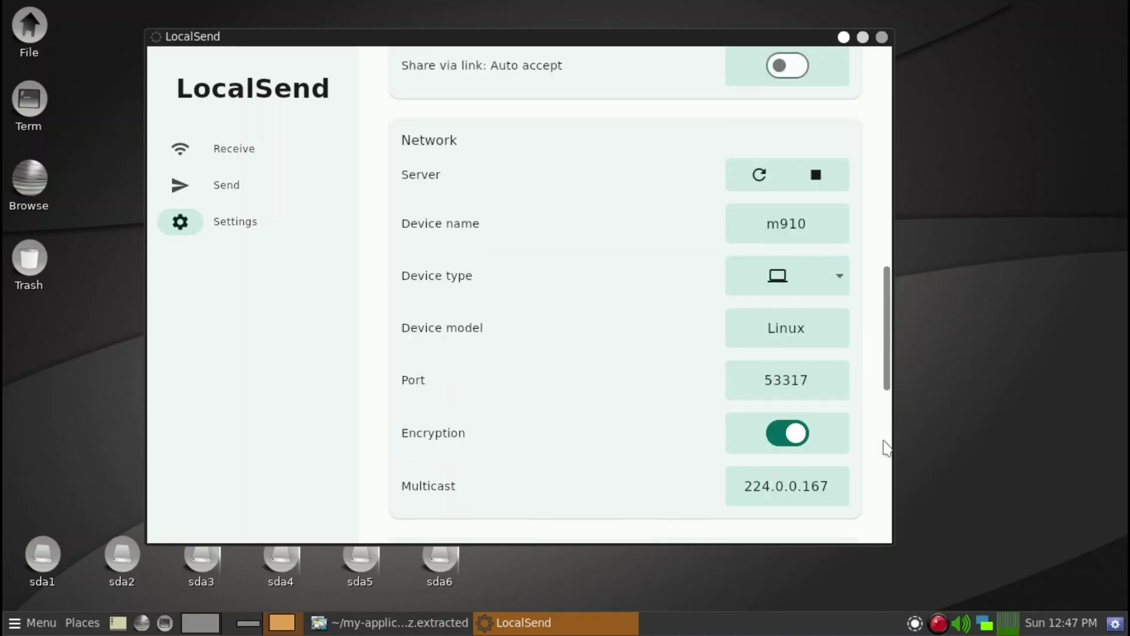
pyautogui.scroll(2, 887, 447)
pyautogui.scroll(1, 888, 448)
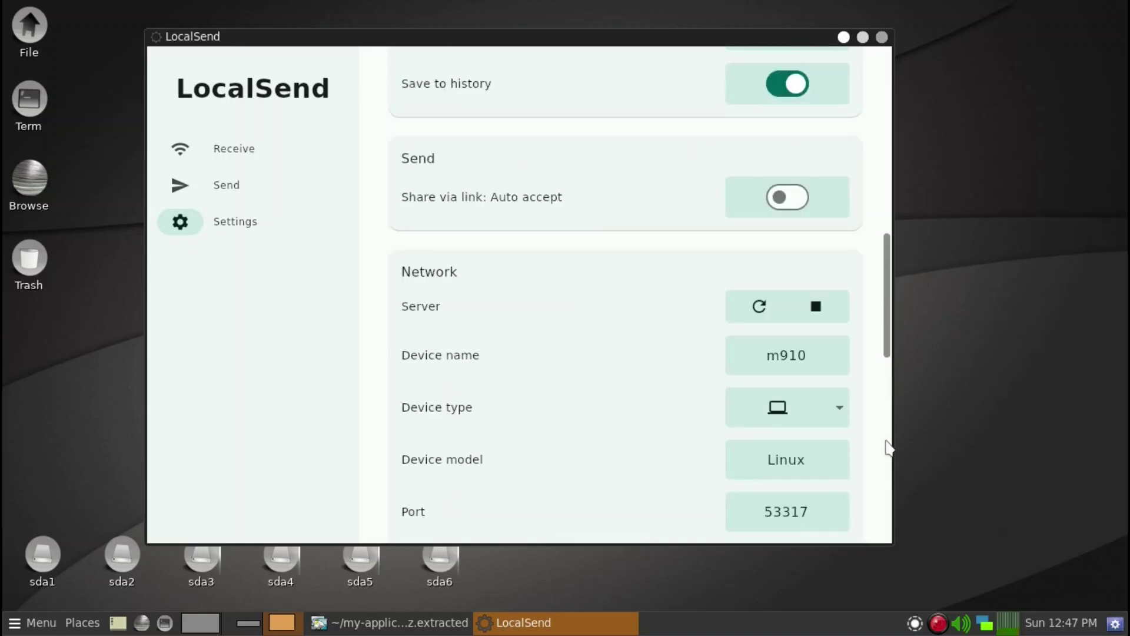
pyautogui.scroll(1, 888, 448)
pyautogui.scroll(-2, 890, 300)
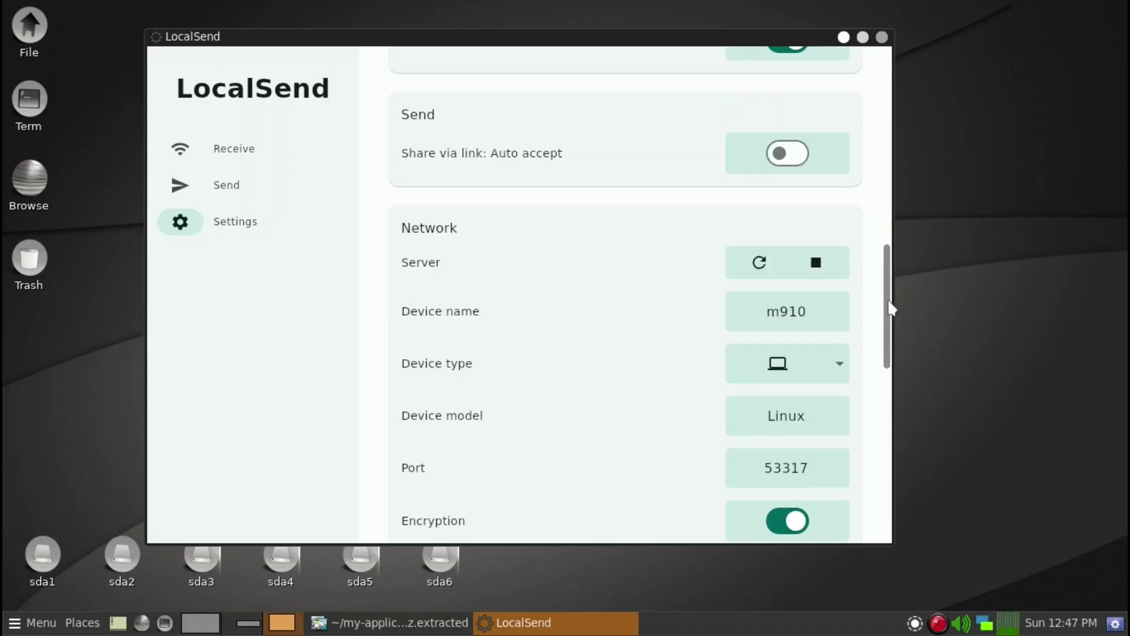
pyautogui.scroll(-3, 889, 309)
pyautogui.scroll(-1, 890, 323)
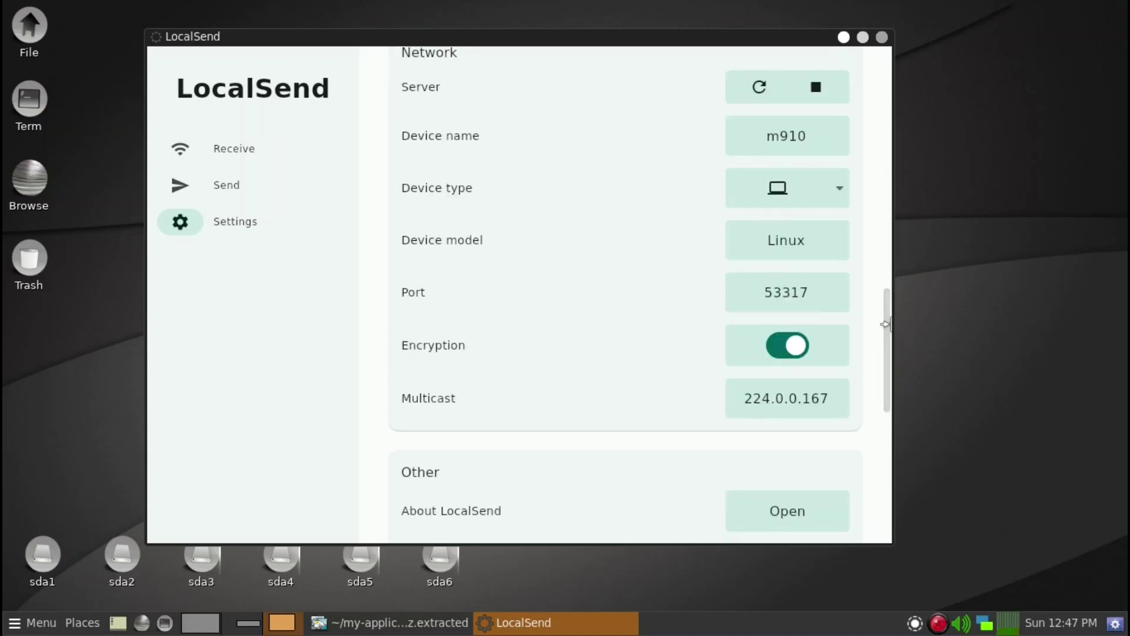
pyautogui.scroll(-1, 890, 334)
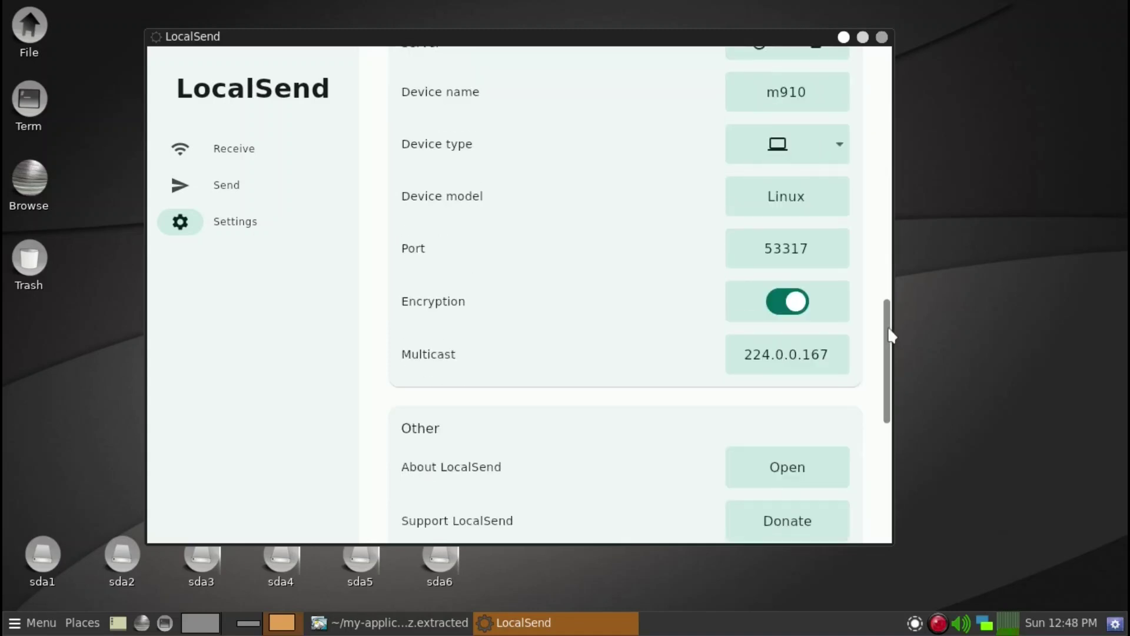
pyautogui.scroll(-4, 890, 334)
pyautogui.scroll(-4, 890, 334)
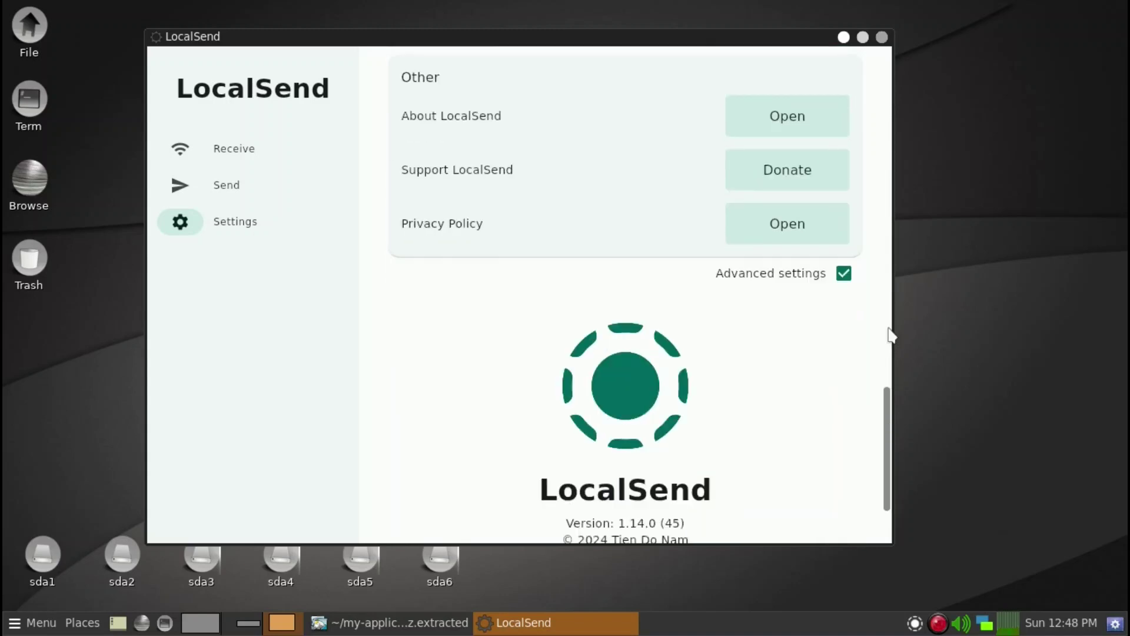
pyautogui.click(842, 273)
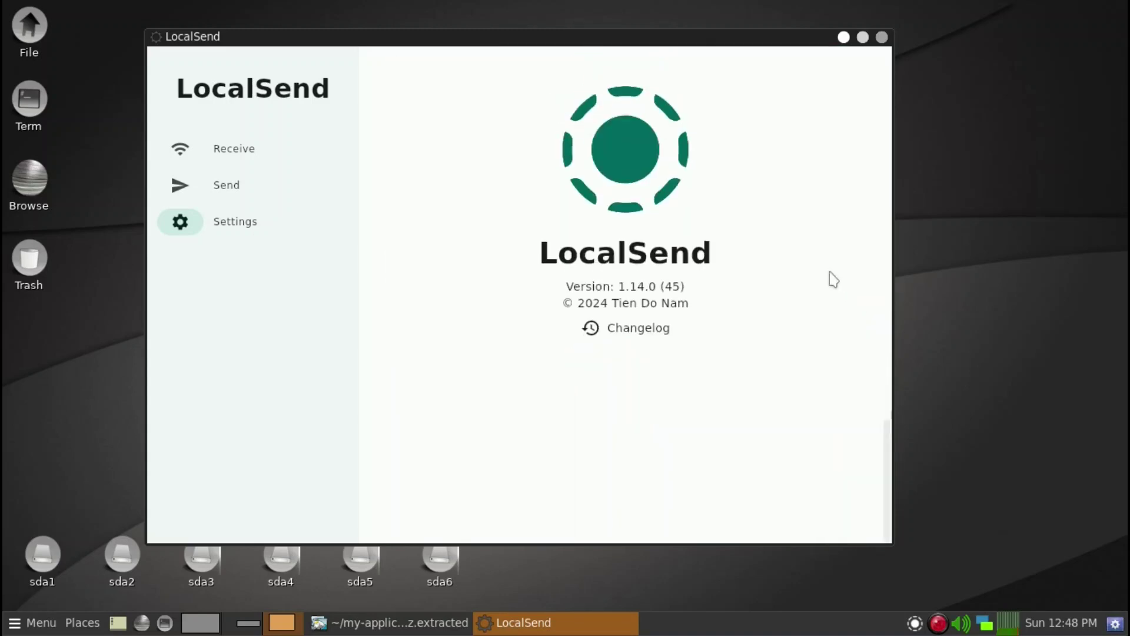
# Go to Receive and back to Send so fedora appears, then nudge the window right and down.
pyautogui.click(218, 152)
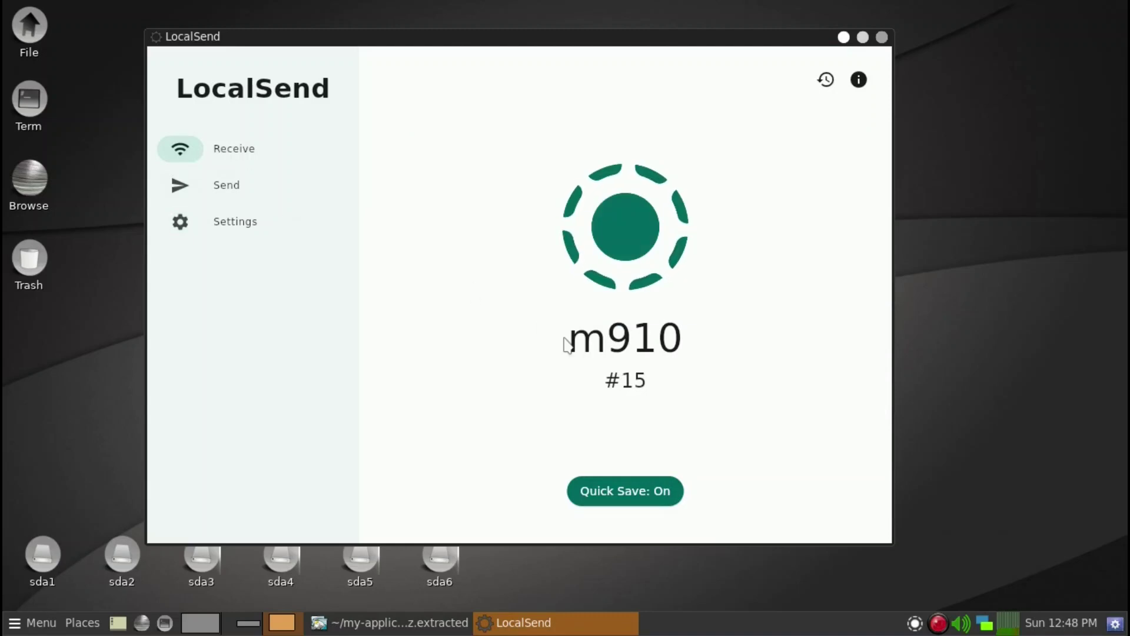
pyautogui.click(226, 194)
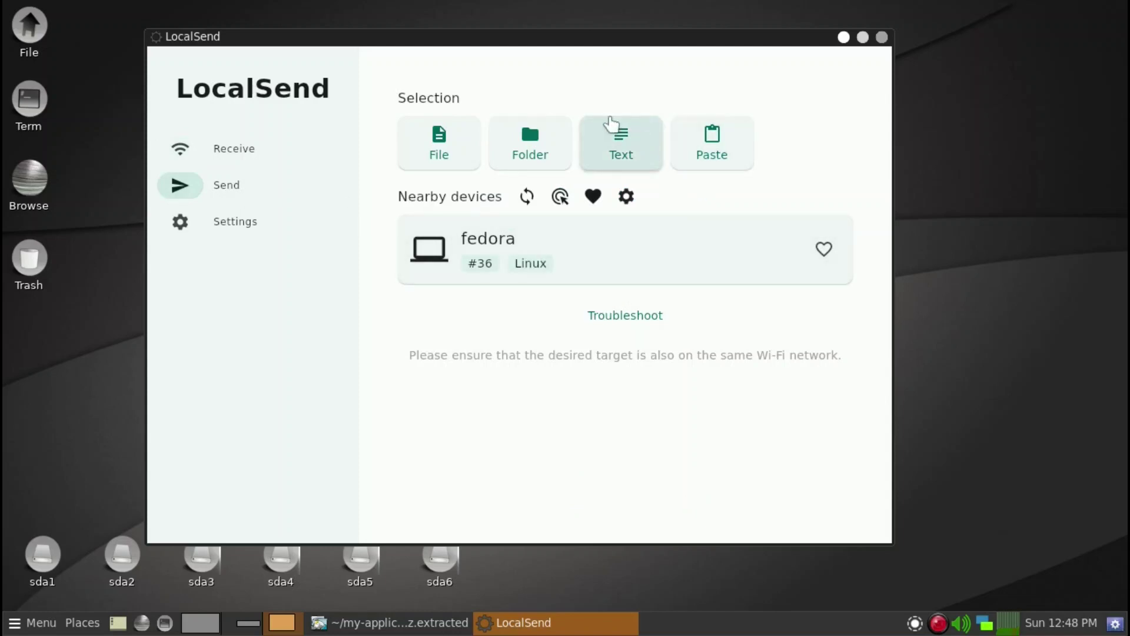
pyautogui.moveTo(576, 40); pyautogui.dragTo(657, 69)
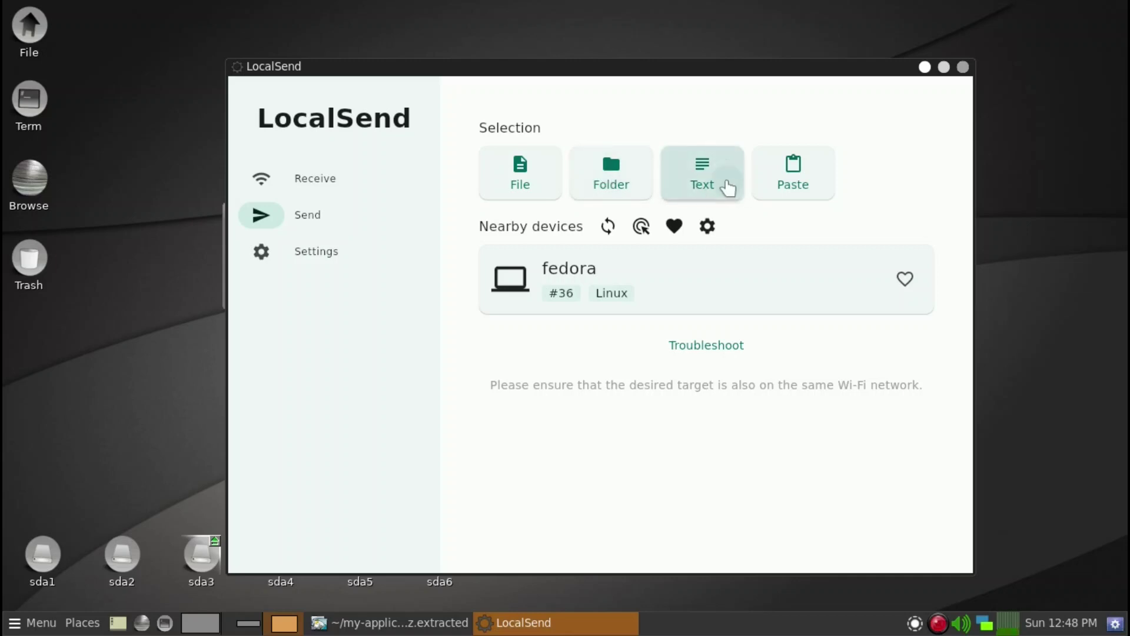
# Queue the text message "hello!" as a 6-byte item in the send selection.
pyautogui.click(726, 185)
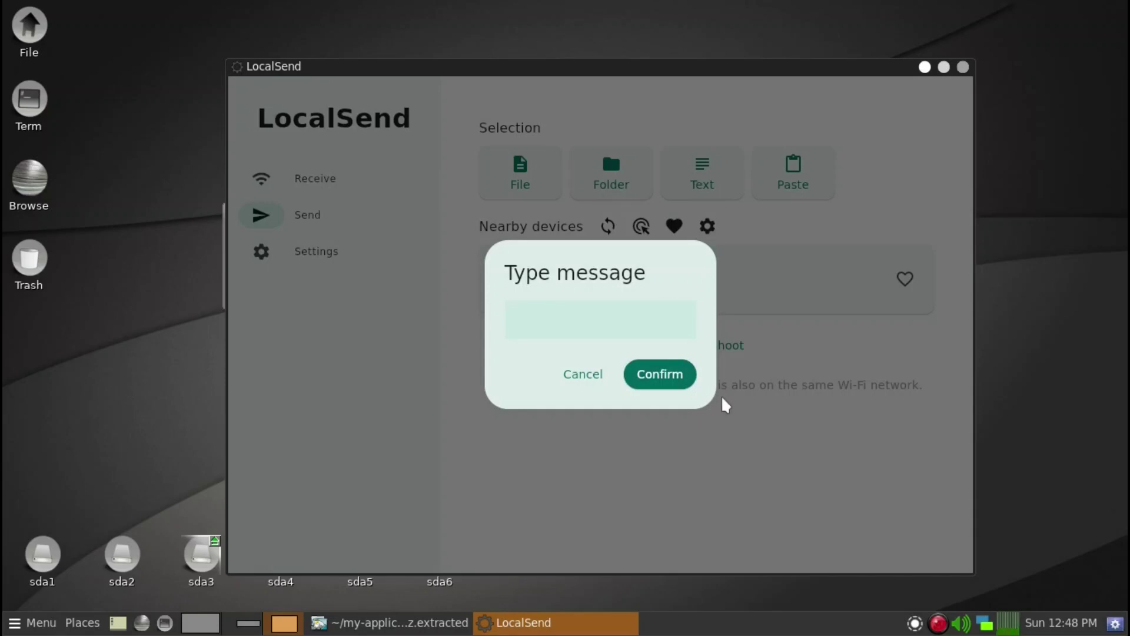
pyautogui.write('hello!')
pyautogui.click(665, 375)
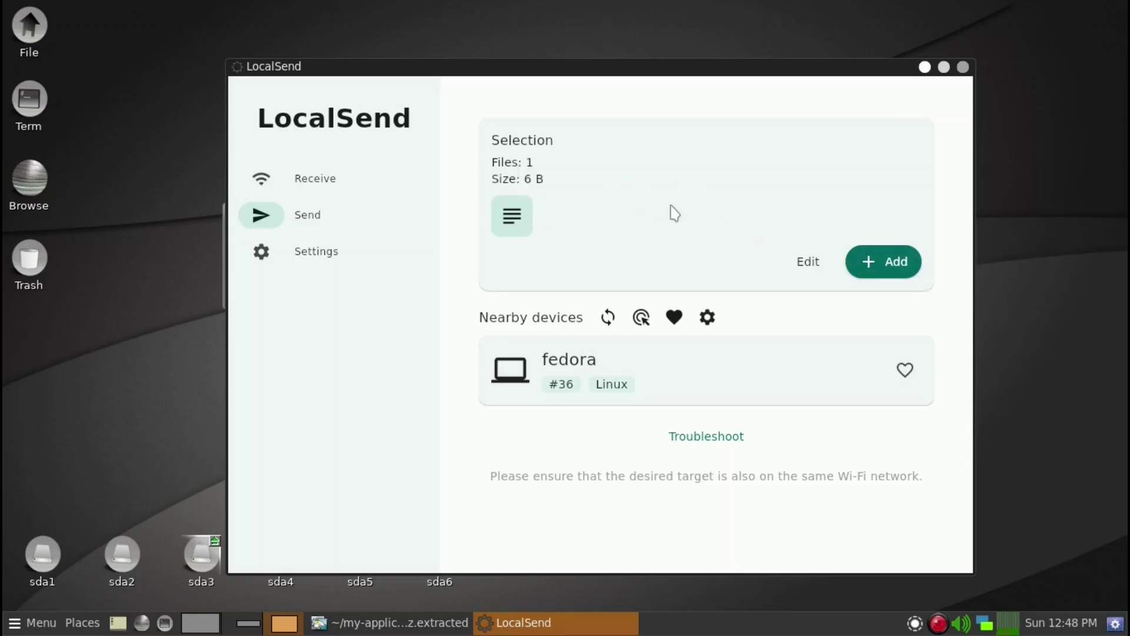
# Add the root folder to the selection, bringing it to 14,194 files (185.9 MB).
pyautogui.click(897, 266)
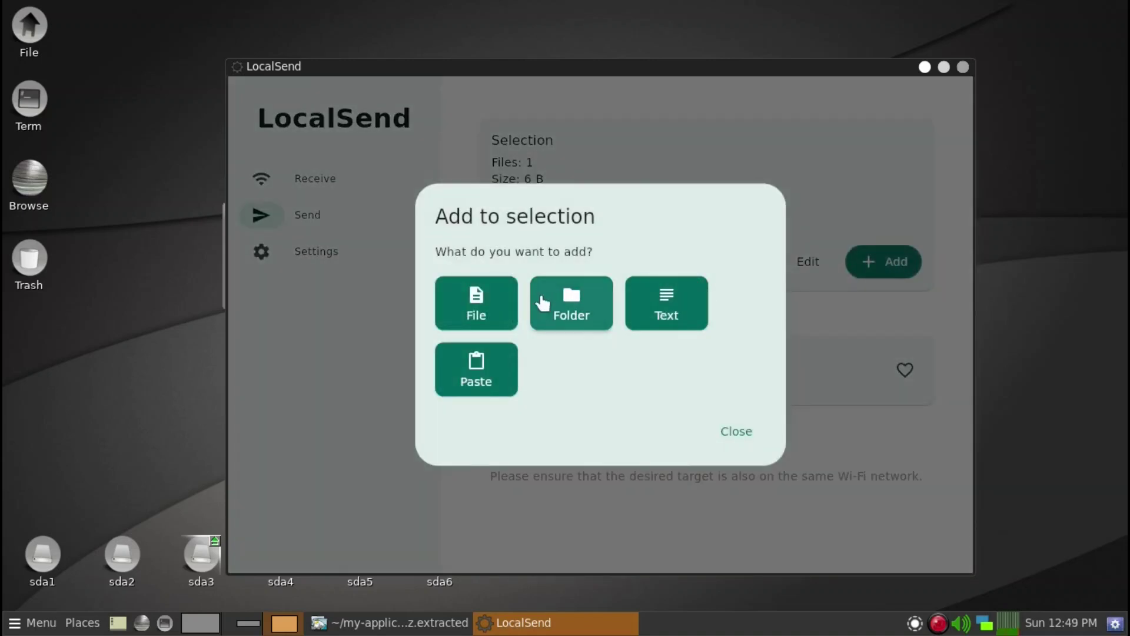
pyautogui.click(580, 305)
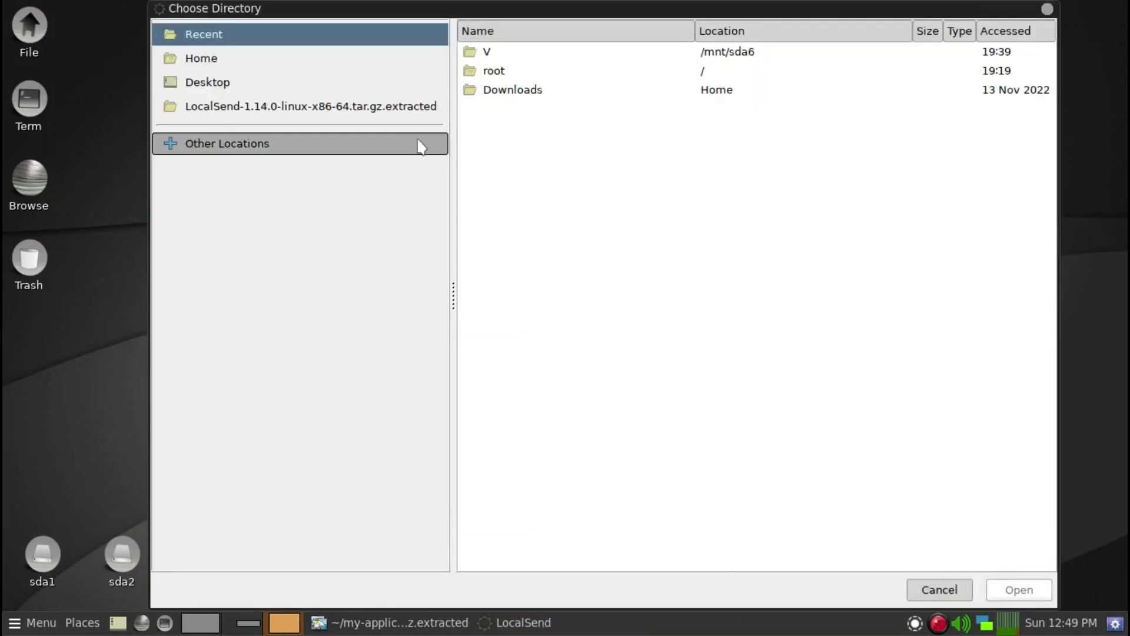
pyautogui.doubleClick(488, 75)
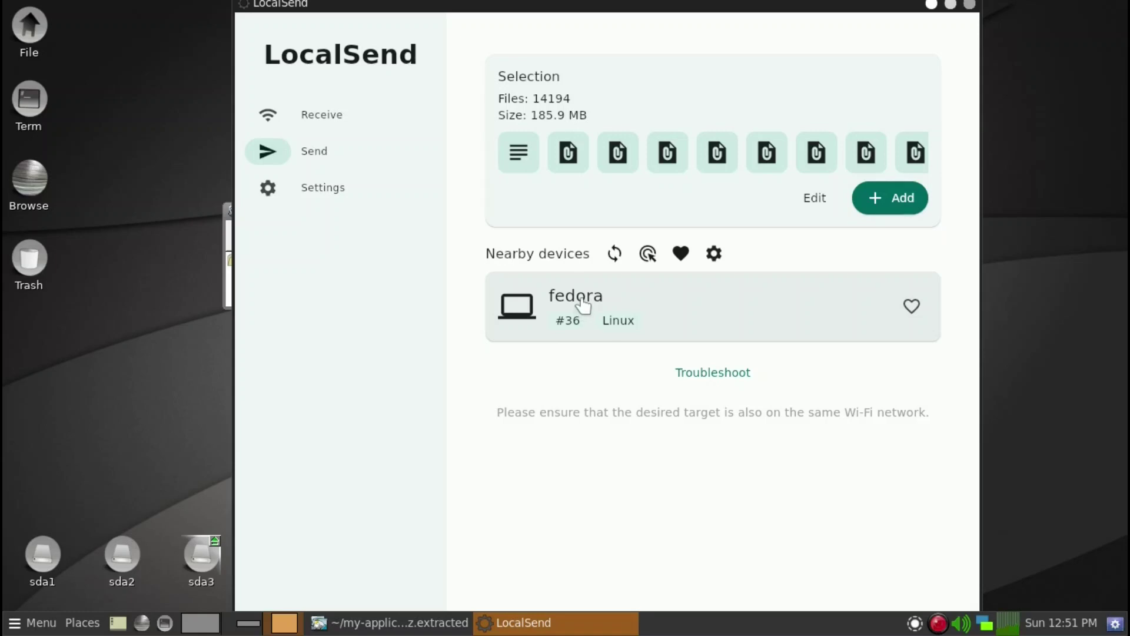
# Send the selection to fedora and scroll the Sending files list to check progress.
pyautogui.click(582, 305)
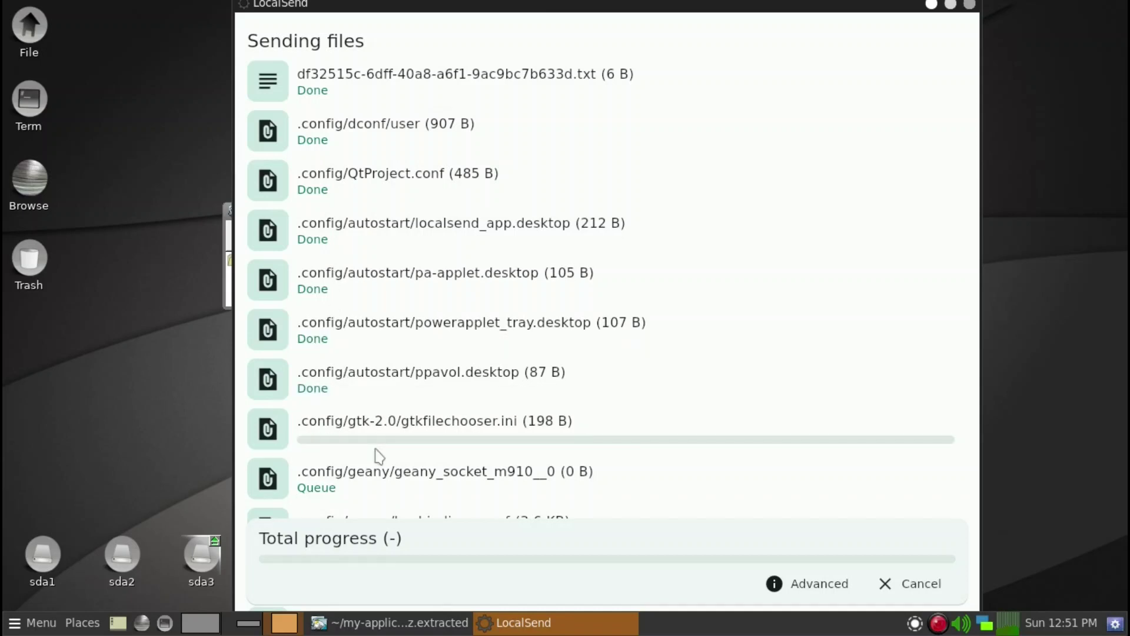
pyautogui.scroll(-1, 412, 494)
pyautogui.scroll(-2, 465, 471)
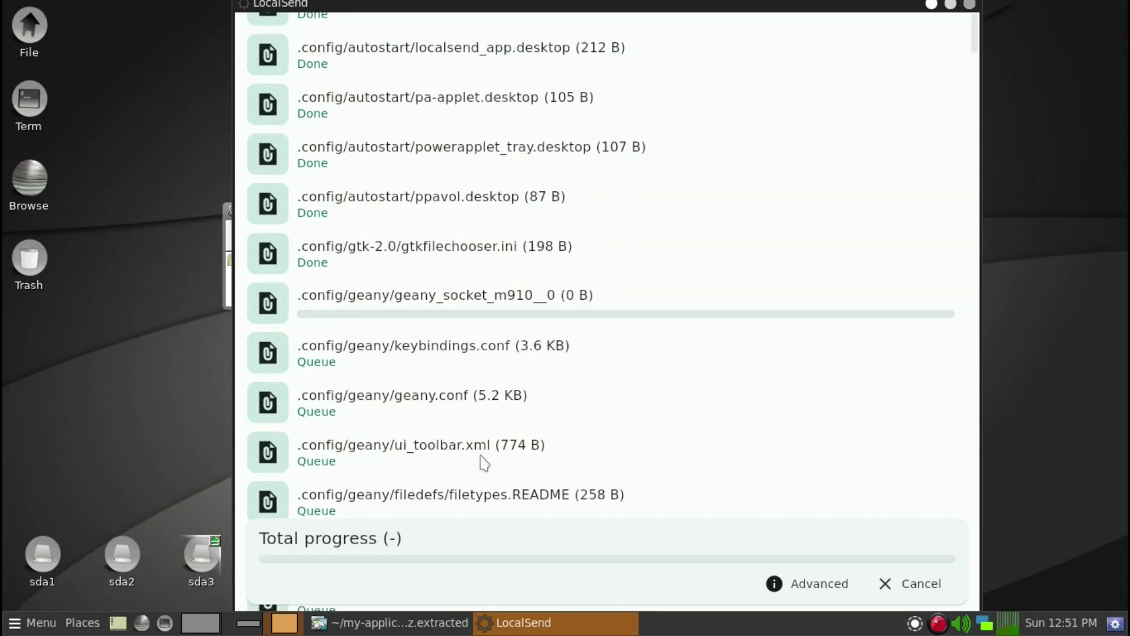